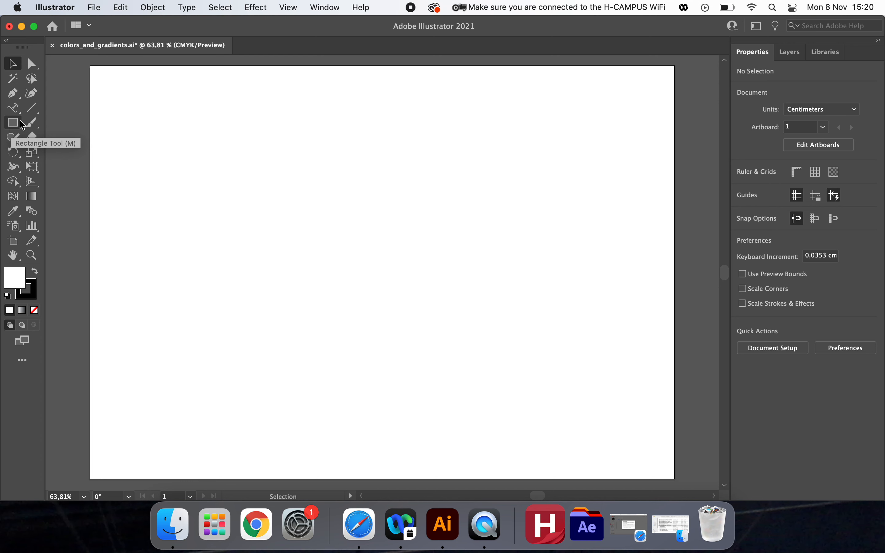
Draw a rectangle 10 cm wide and 5 cm high on the artboard
{"action": "left_click", "coordinate": [15, 126]}
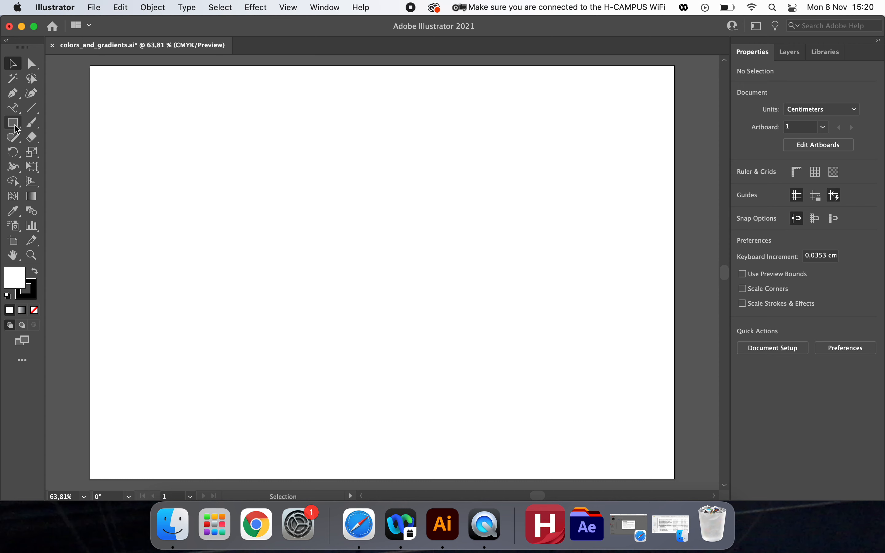
{"action": "left_click", "coordinate": [16, 127]}
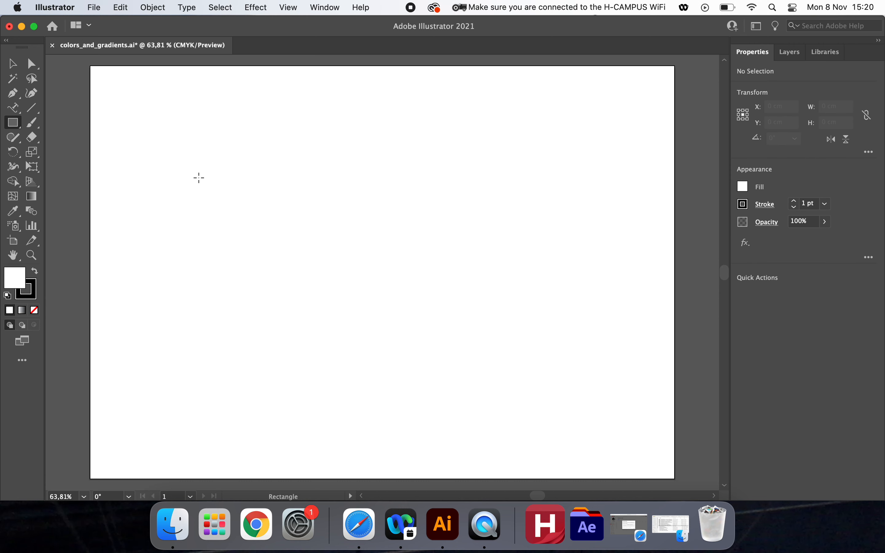
{"action": "left_click", "coordinate": [199, 178]}
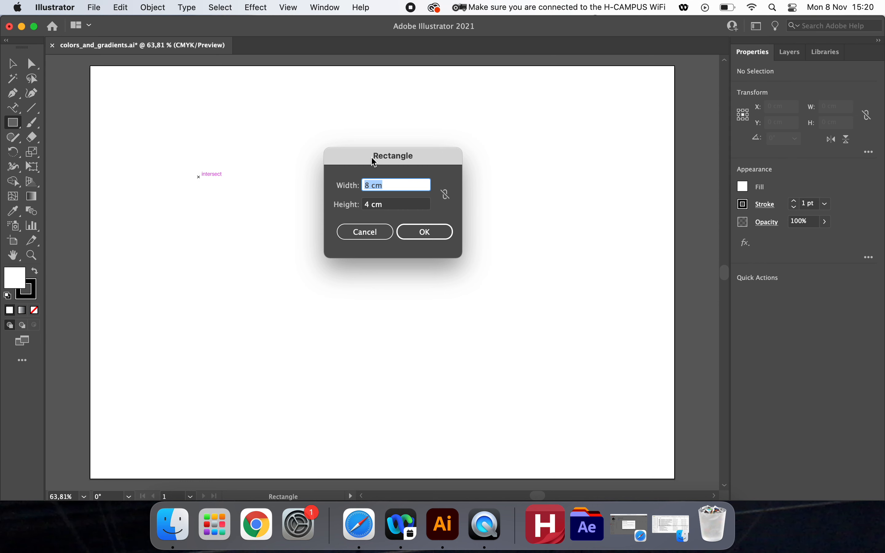
{"action": "left_click", "coordinate": [371, 186]}
{"action": "left_click_drag", "start_coordinate": [371, 184], "coordinate": [363, 183]}
{"action": "type", "text": "10"}
{"action": "left_click_drag", "start_coordinate": [369, 204], "coordinate": [363, 203]}
{"action": "type", "text": "5"}
{"action": "left_click", "coordinate": [415, 231]}
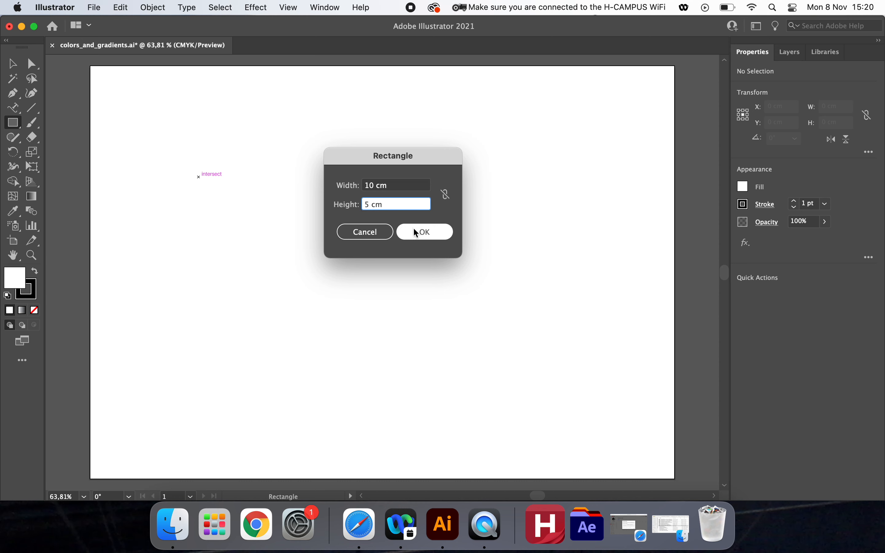
{"action": "left_click", "coordinate": [13, 63]}
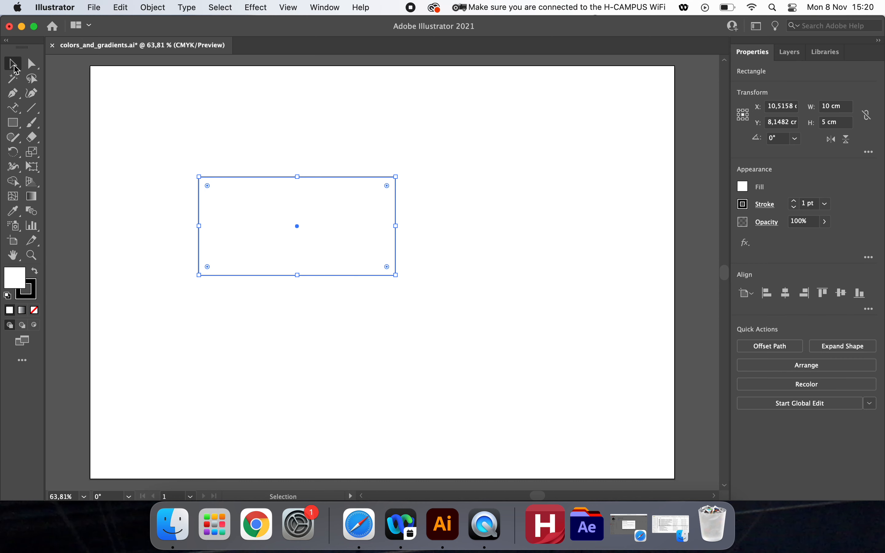
{"action": "left_click", "coordinate": [129, 125]}
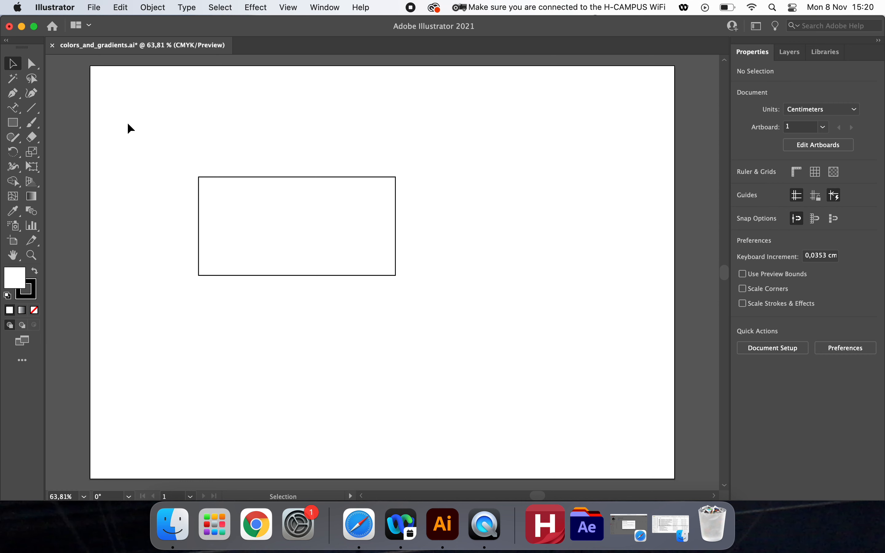
Fill the rectangle with an orange swatch
{"action": "left_click", "coordinate": [232, 178]}
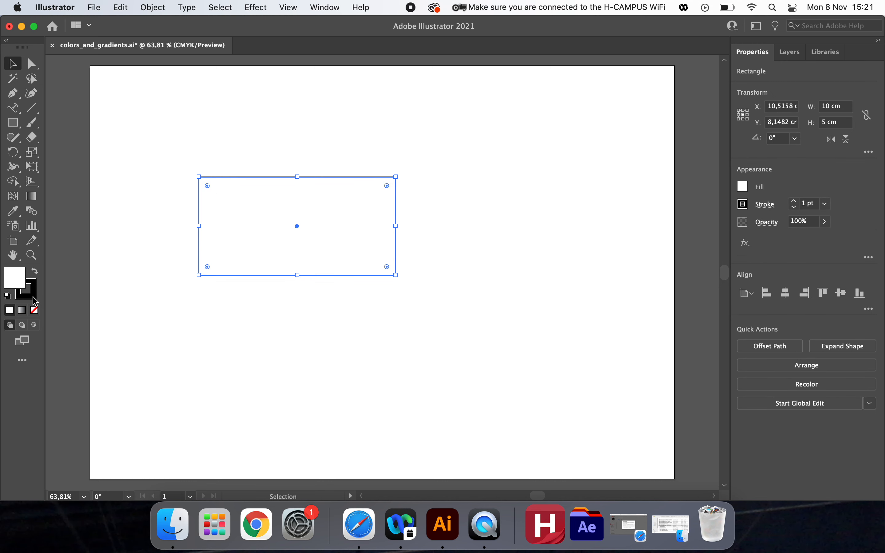
{"action": "left_click", "coordinate": [227, 169]}
{"action": "left_click", "coordinate": [227, 177]}
{"action": "left_click", "coordinate": [453, 150]}
{"action": "left_click", "coordinate": [369, 186]}
{"action": "left_click", "coordinate": [743, 188]}
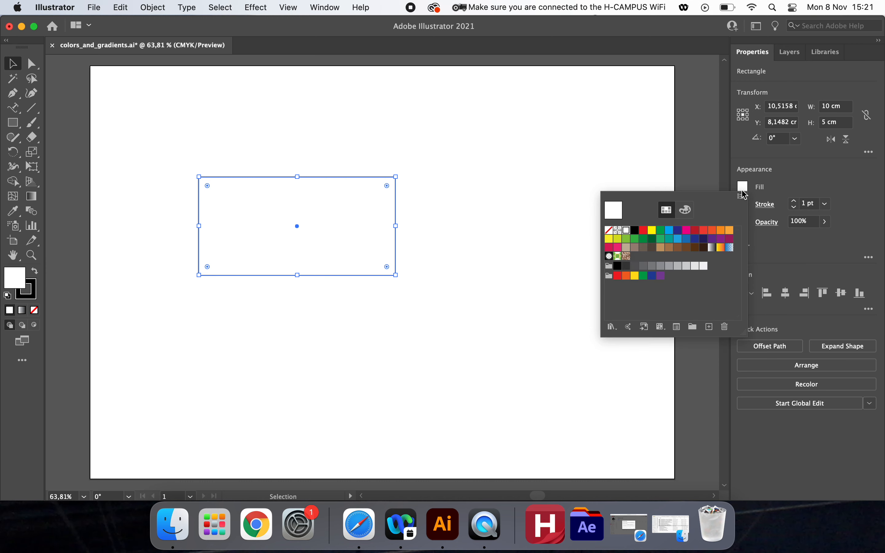
{"action": "left_click", "coordinate": [722, 231]}
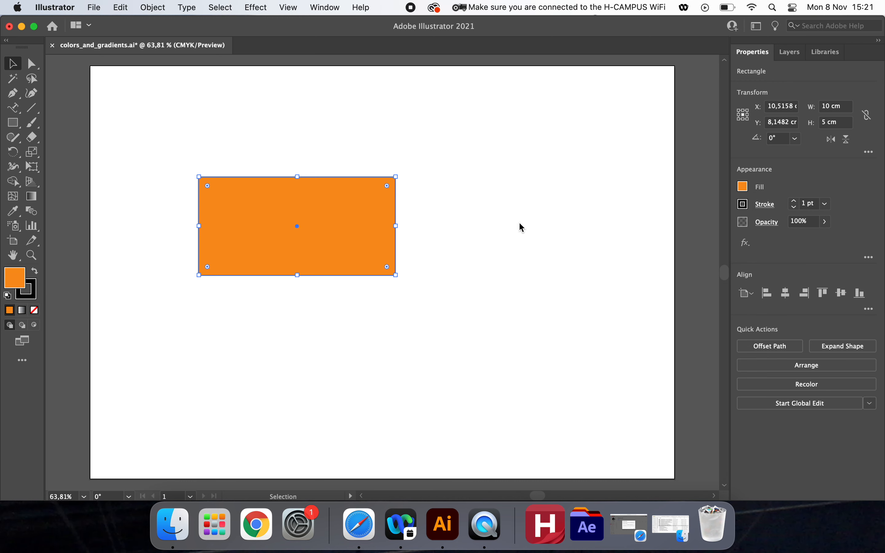
Give the rectangle a dark red stroke (C=15 M=100 Y=90 K=10) with a weight of 2 pt
{"action": "left_click", "coordinate": [746, 207]}
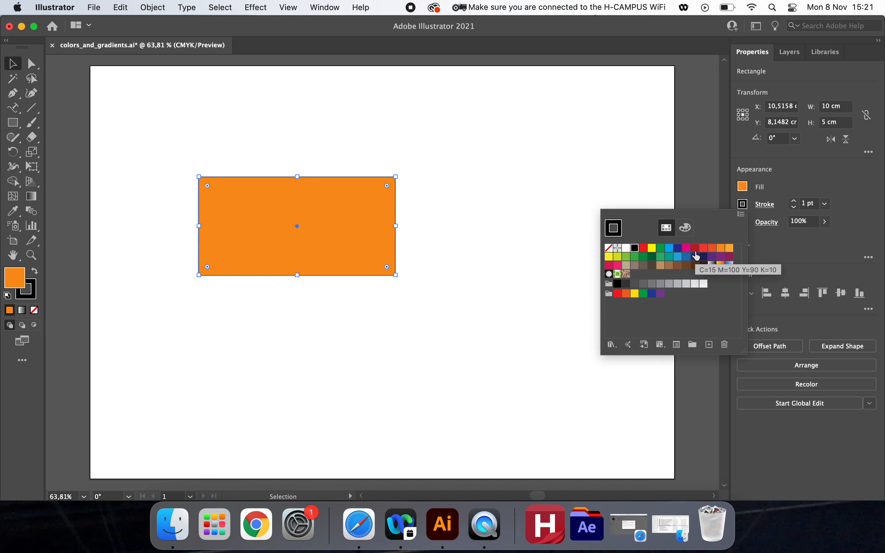
{"action": "left_click", "coordinate": [696, 250]}
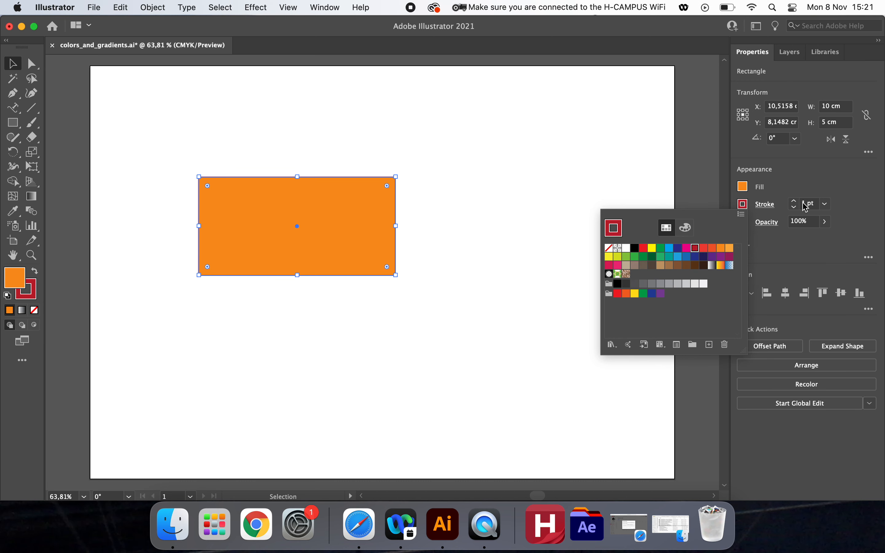
{"action": "left_click", "coordinate": [826, 207]}
{"action": "left_click", "coordinate": [826, 205]}
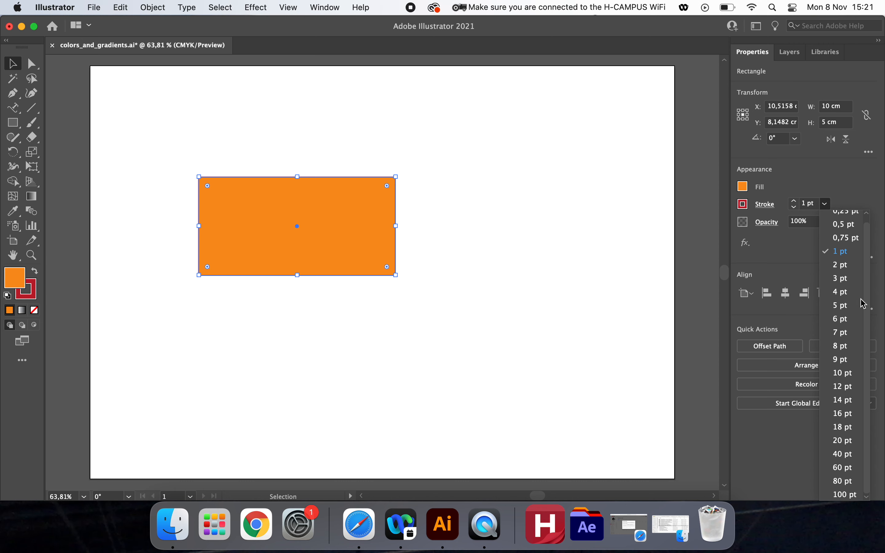
{"action": "left_click", "coordinate": [850, 267]}
{"action": "left_click", "coordinate": [572, 232]}
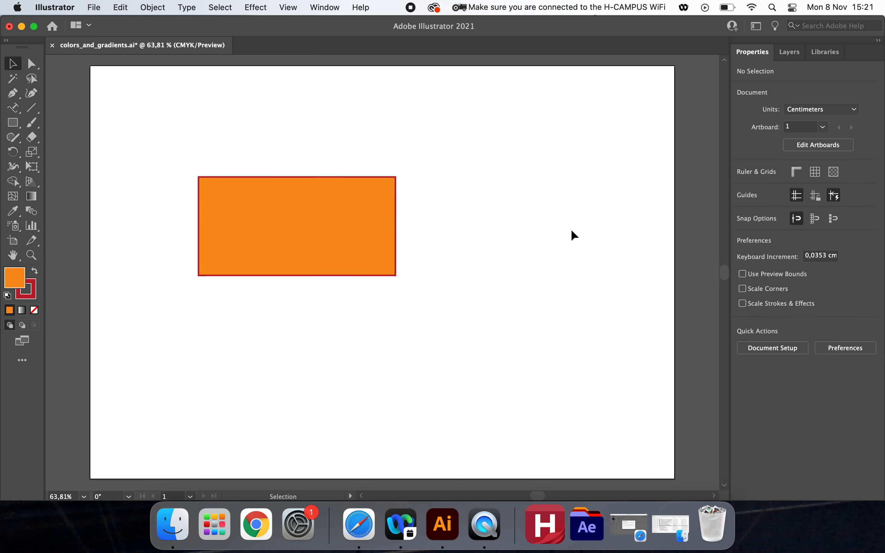
Change the rectangle's fill to pink using the Color Picker
{"action": "left_click", "coordinate": [216, 203]}
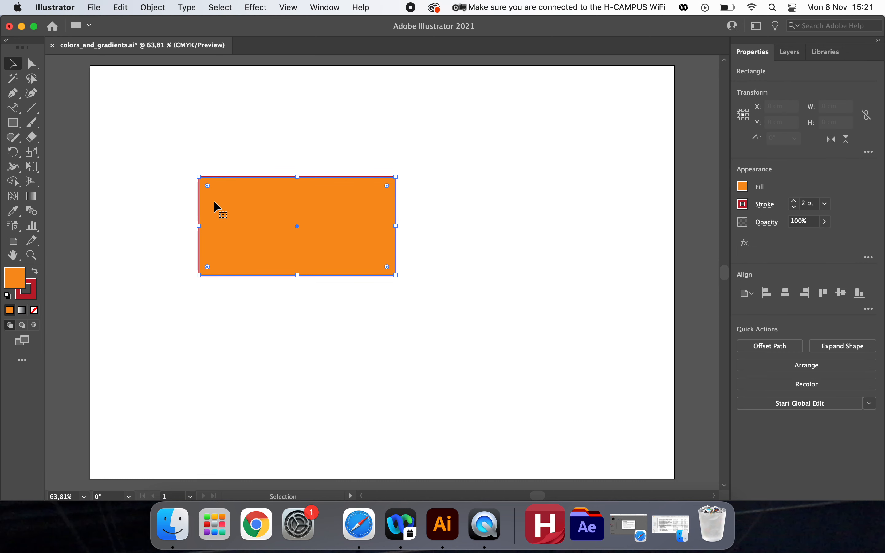
{"action": "left_click", "coordinate": [233, 148]}
{"action": "left_click", "coordinate": [234, 215]}
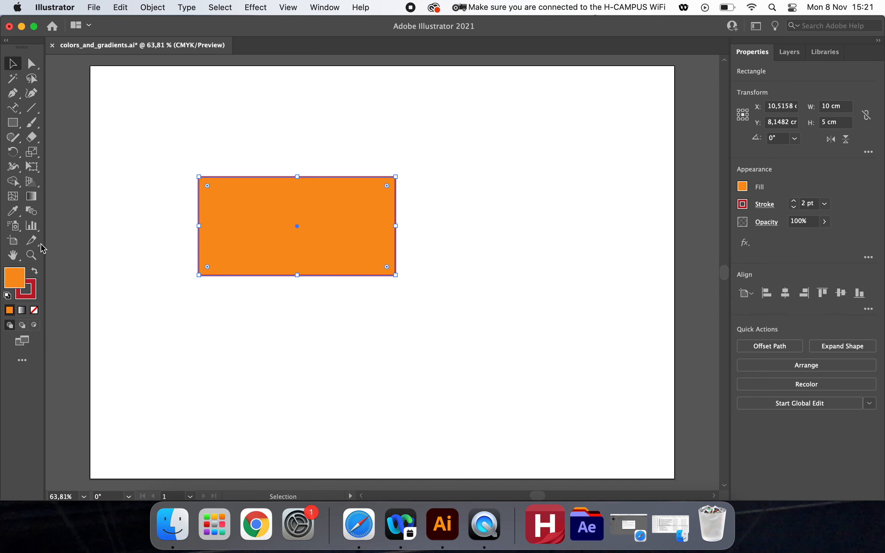
{"action": "double_click", "coordinate": [15, 282]}
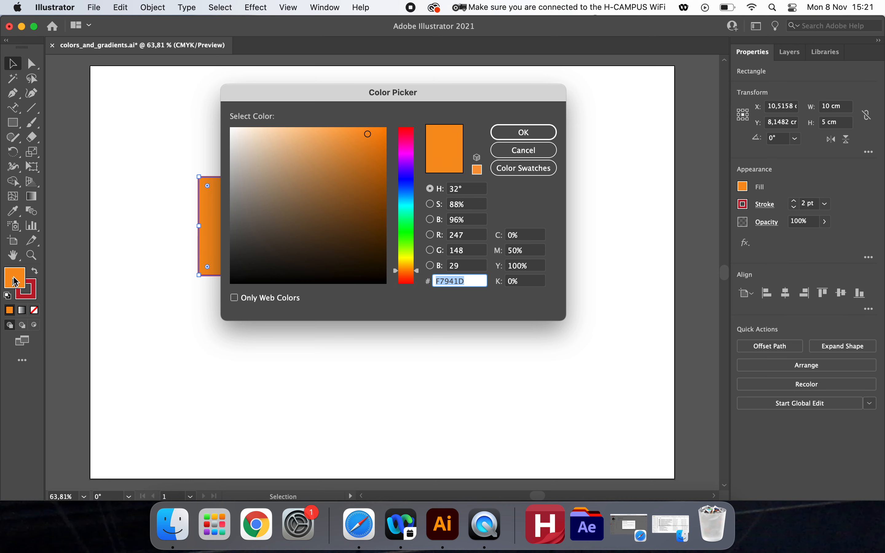
{"action": "left_click", "coordinate": [409, 142]}
{"action": "left_click", "coordinate": [378, 154]}
{"action": "left_click", "coordinate": [347, 144]}
{"action": "left_click", "coordinate": [545, 134]}
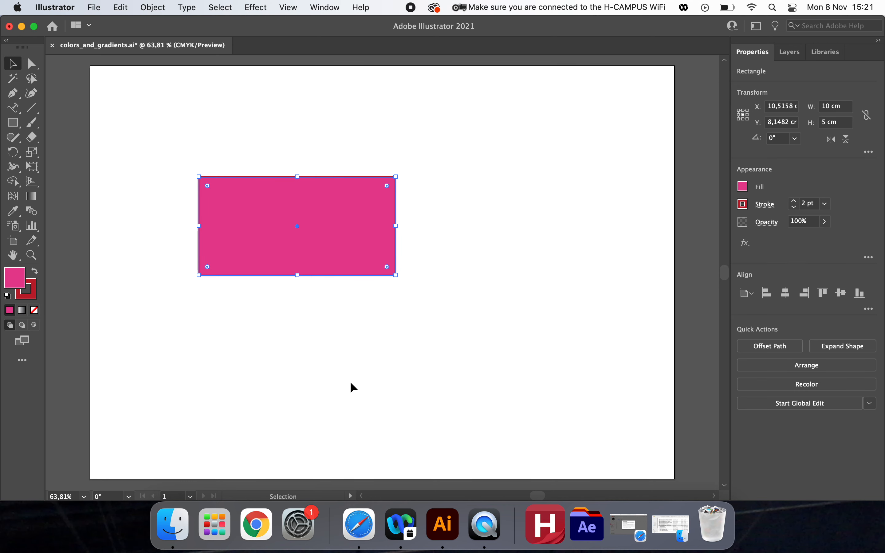
{"action": "left_click", "coordinate": [350, 382]}
Change the rectangle's stroke to blue 2218ED using the Color Picker
{"action": "left_click", "coordinate": [389, 276]}
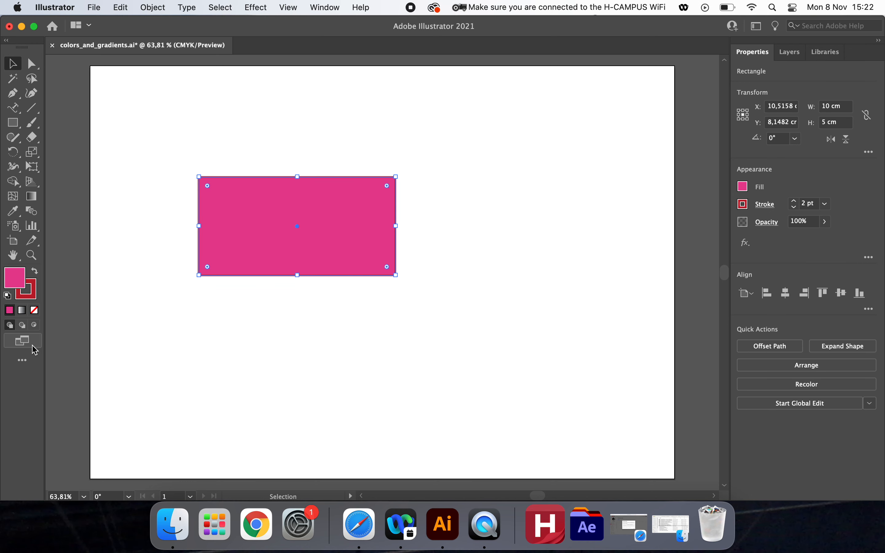
{"action": "double_click", "coordinate": [37, 296]}
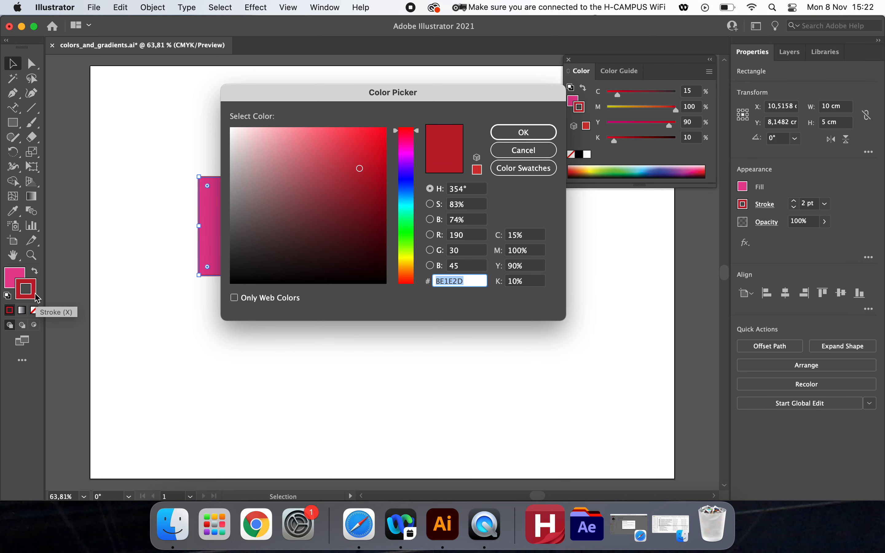
{"action": "left_click", "coordinate": [404, 178]}
{"action": "left_click", "coordinate": [372, 138]}
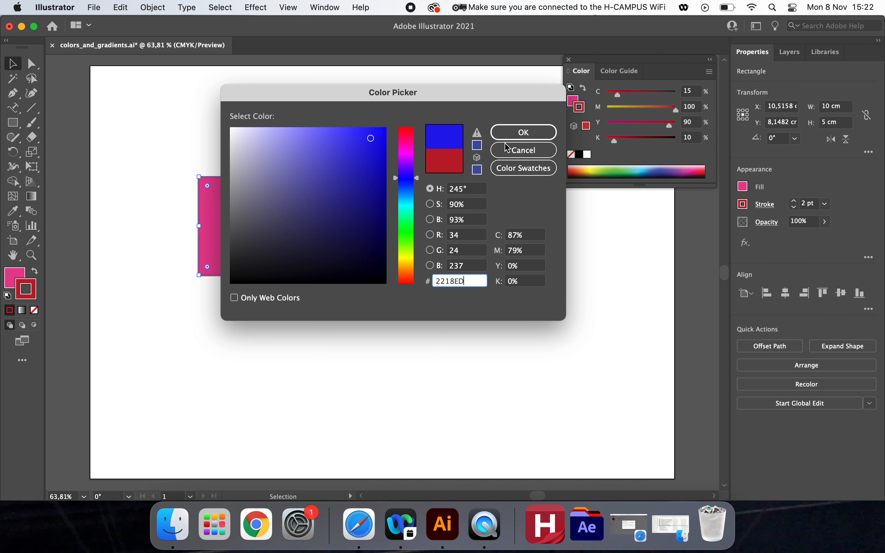
{"action": "left_click", "coordinate": [511, 134]}
{"action": "left_click", "coordinate": [487, 133]}
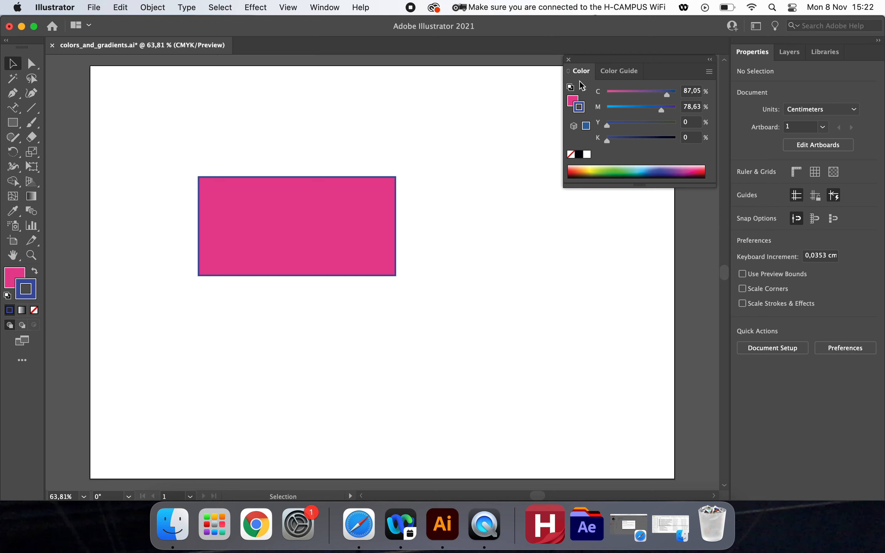
Display the Color, Gradient and Swatches panels and place Swatches directly beneath Gradient
{"action": "left_click", "coordinate": [569, 60]}
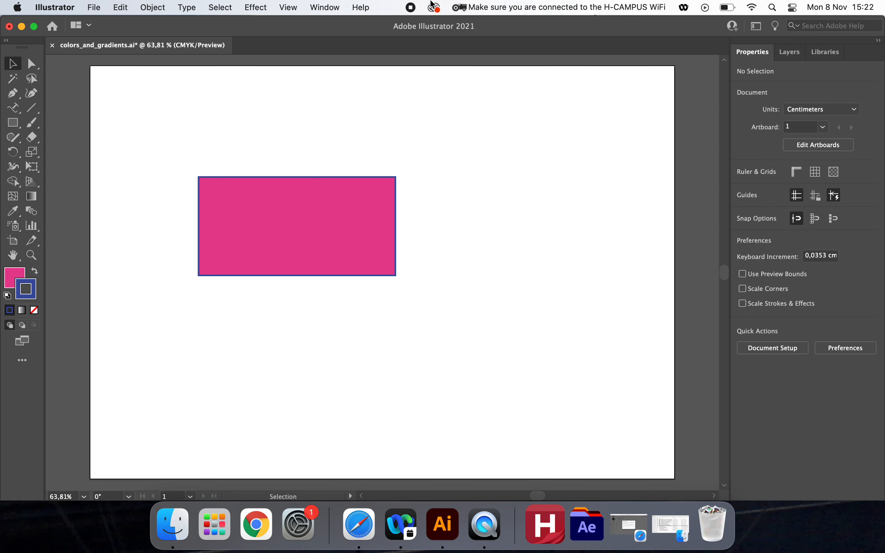
{"action": "left_click", "coordinate": [323, 8]}
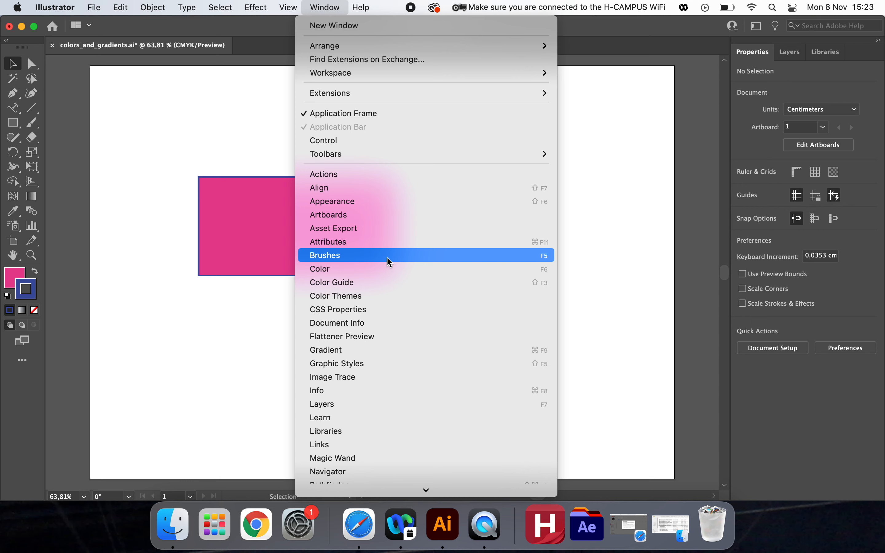
{"action": "left_click", "coordinate": [379, 273]}
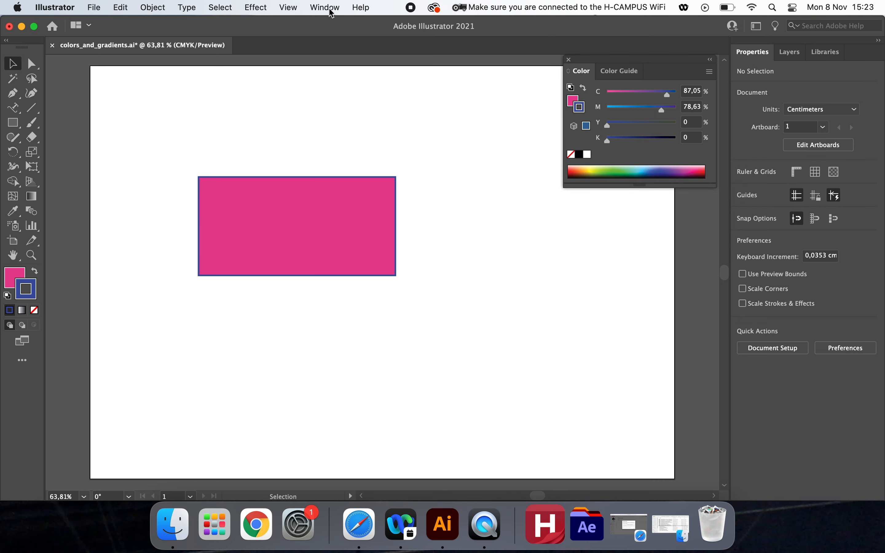
{"action": "left_click", "coordinate": [329, 10]}
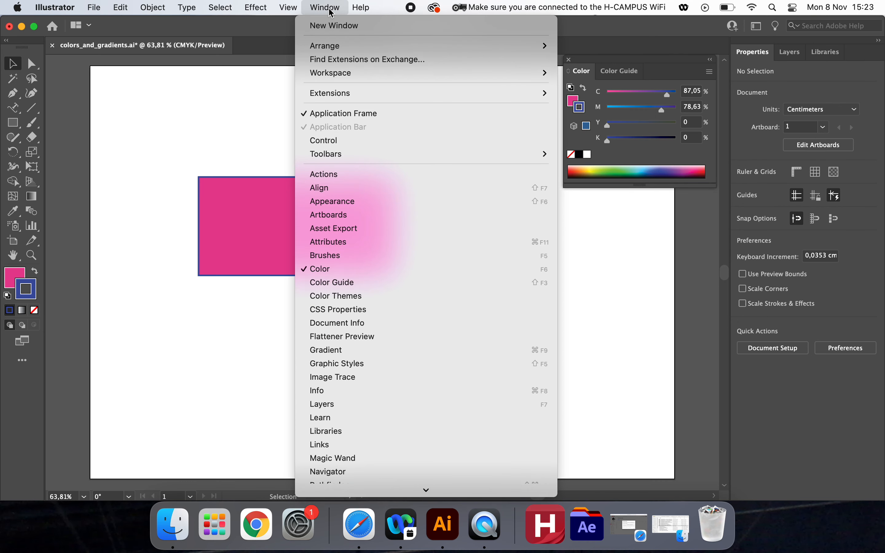
{"action": "left_click", "coordinate": [364, 355]}
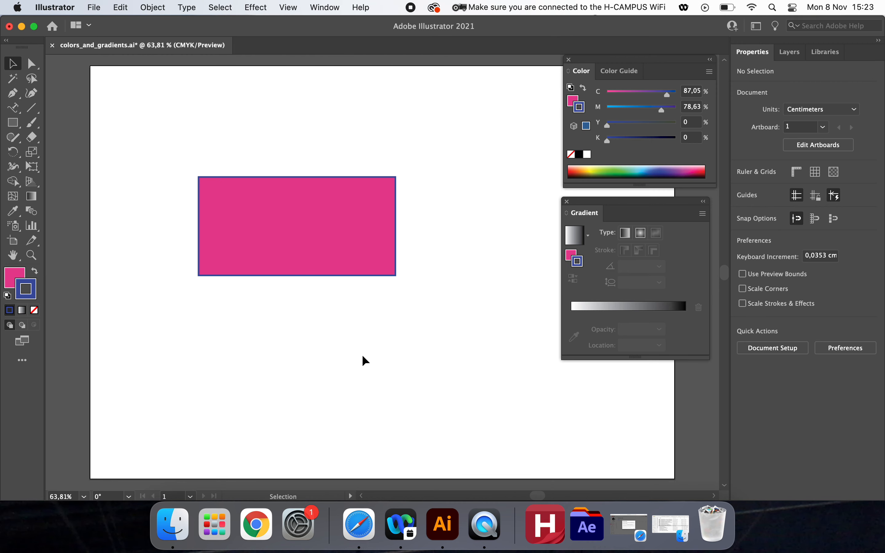
{"action": "left_click", "coordinate": [332, 9]}
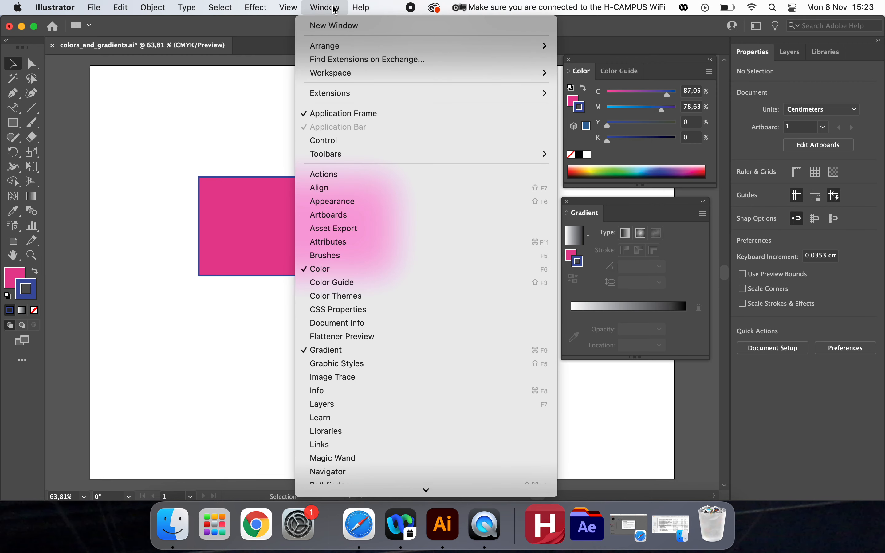
{"action": "scroll", "coordinate": [371, 348], "scroll_direction": "down", "scroll_amount": 5}
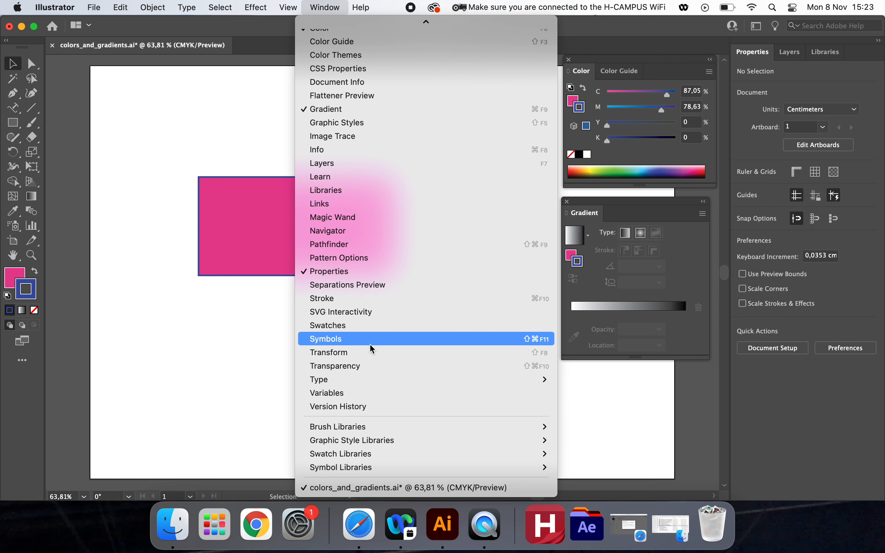
{"action": "left_click", "coordinate": [374, 327]}
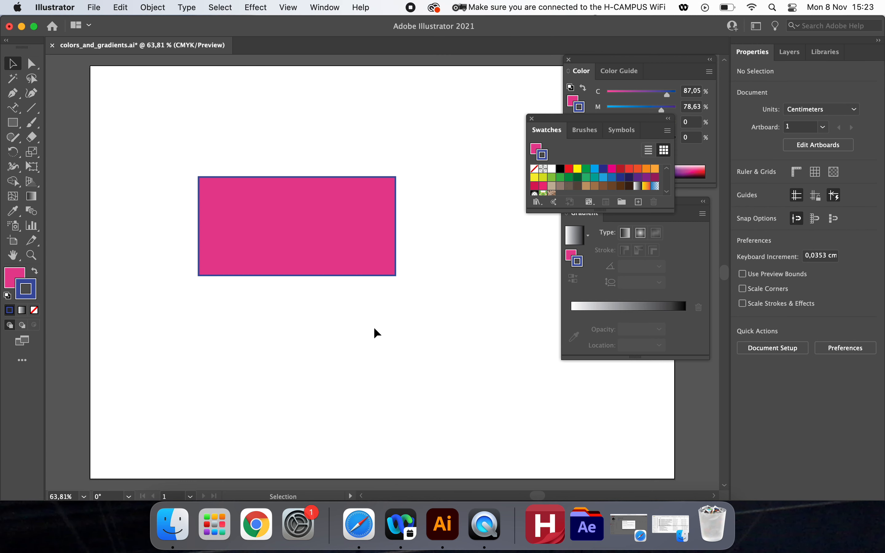
{"action": "left_click_drag", "start_coordinate": [554, 123], "coordinate": [429, 87]}
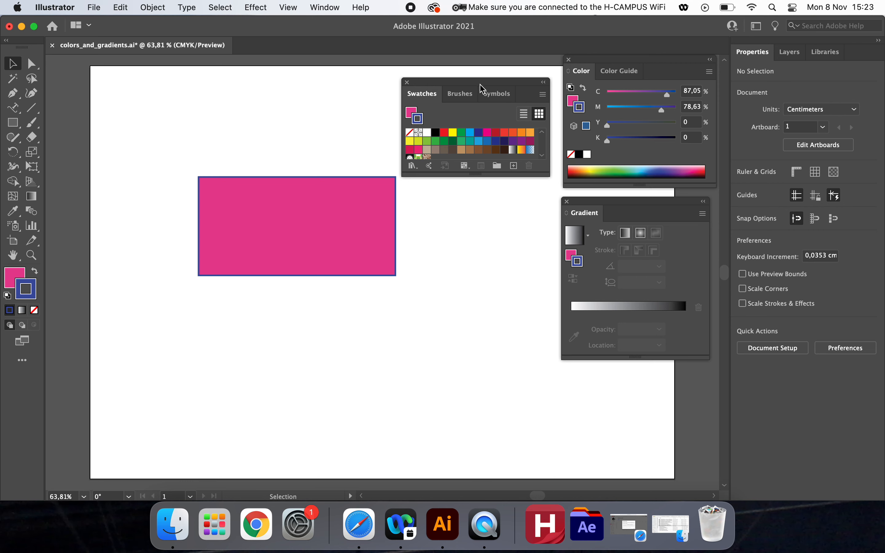
{"action": "left_click_drag", "start_coordinate": [482, 84], "coordinate": [623, 375]}
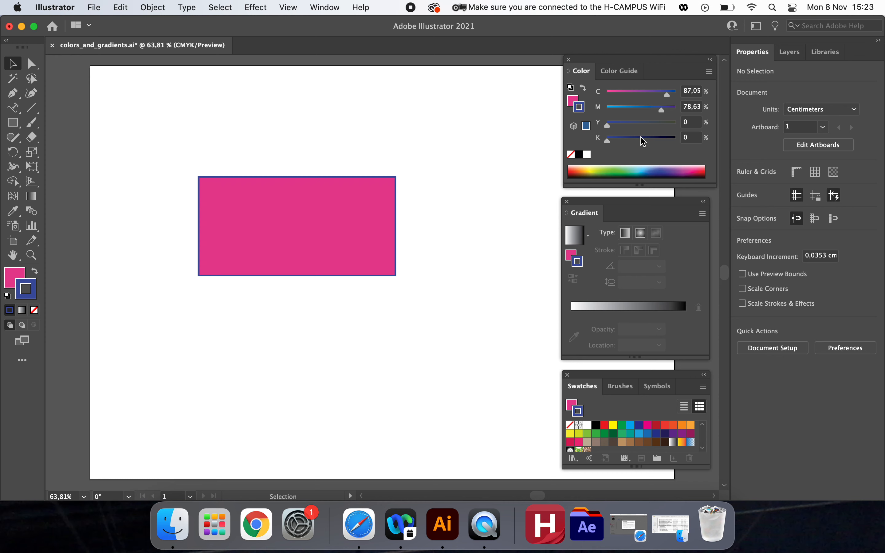
Set the rectangle's stroke colour to C 50, M 30, Y 10 and K 10 percent
{"action": "left_click", "coordinate": [268, 222]}
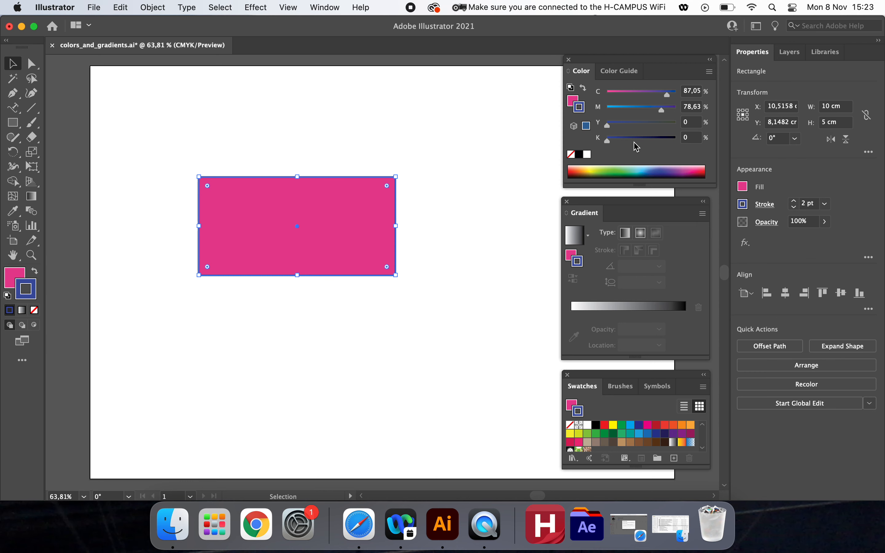
{"action": "left_click", "coordinate": [699, 90]}
{"action": "left_click_drag", "start_coordinate": [699, 91], "coordinate": [683, 94]}
{"action": "type", "text": "505"}
{"action": "key", "text": "BackSpace"}
{"action": "key", "text": "Tab"}
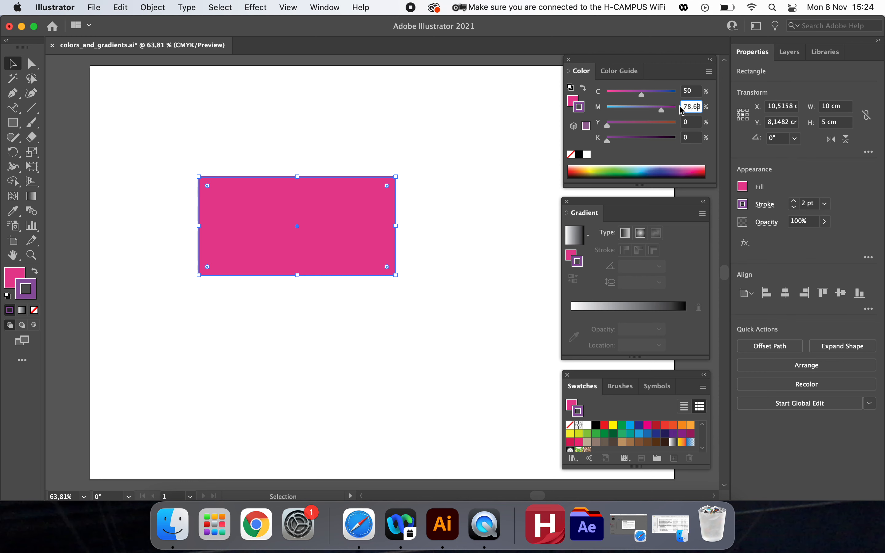
{"action": "double_click", "coordinate": [690, 106]}
{"action": "type", "text": "30"}
{"action": "left_click", "coordinate": [691, 123]}
{"action": "double_click", "coordinate": [691, 123]}
{"action": "type", "text": "10"}
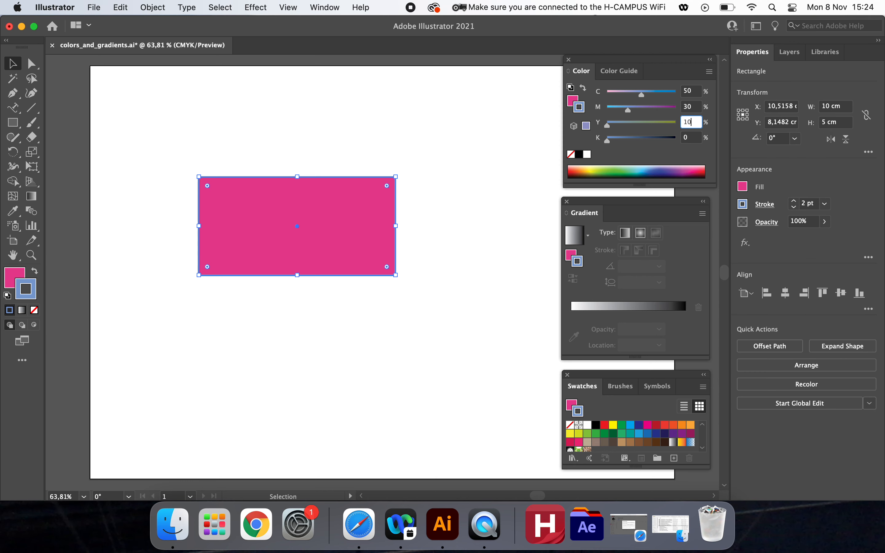
{"action": "double_click", "coordinate": [688, 138]}
{"action": "type", "text": "10"}
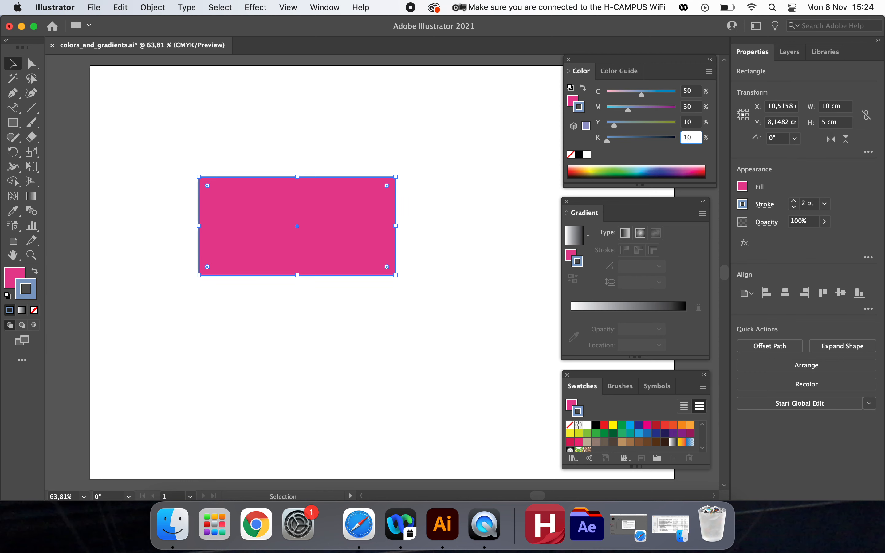
Confirm the stroke's K value of 10 percent and swap the rectangle's fill and stroke colours
{"action": "key", "text": "Return"}
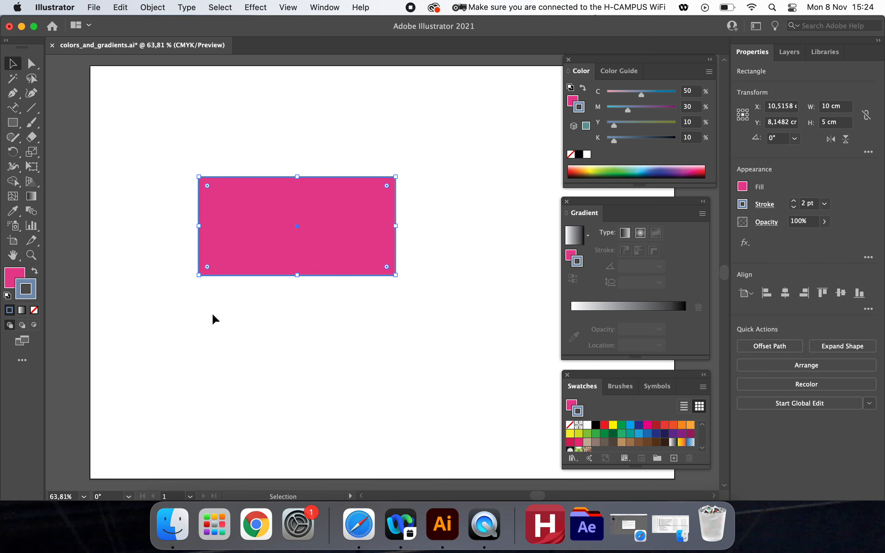
{"action": "left_click", "coordinate": [151, 298]}
{"action": "left_click", "coordinate": [273, 275]}
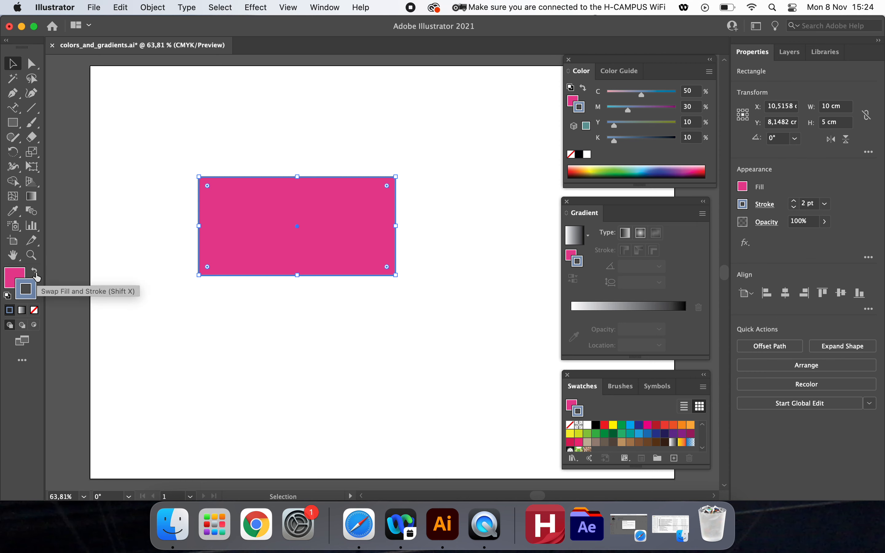
{"action": "left_click", "coordinate": [35, 272]}
{"action": "left_click", "coordinate": [143, 315]}
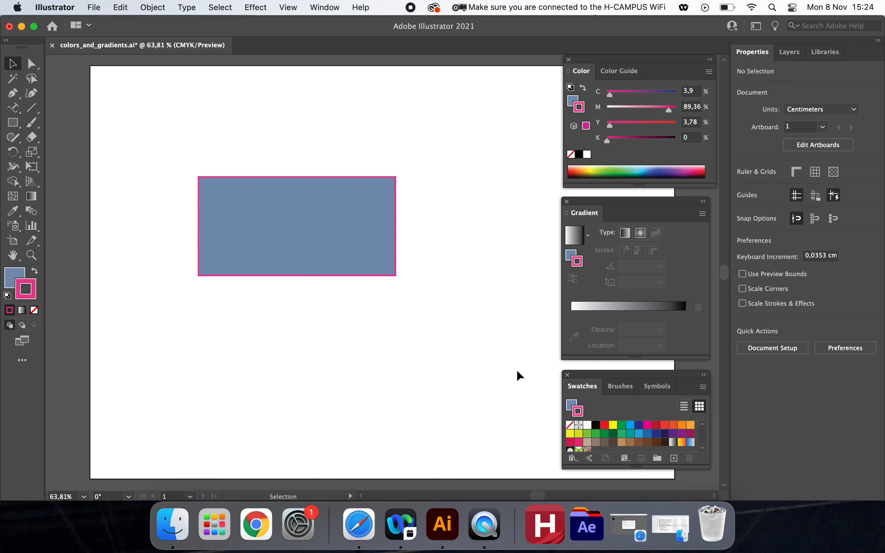
Move the Swatches panel up against the Gradient panel and enlarge it to show all swatches
{"action": "left_click_drag", "start_coordinate": [635, 371], "coordinate": [635, 362]}
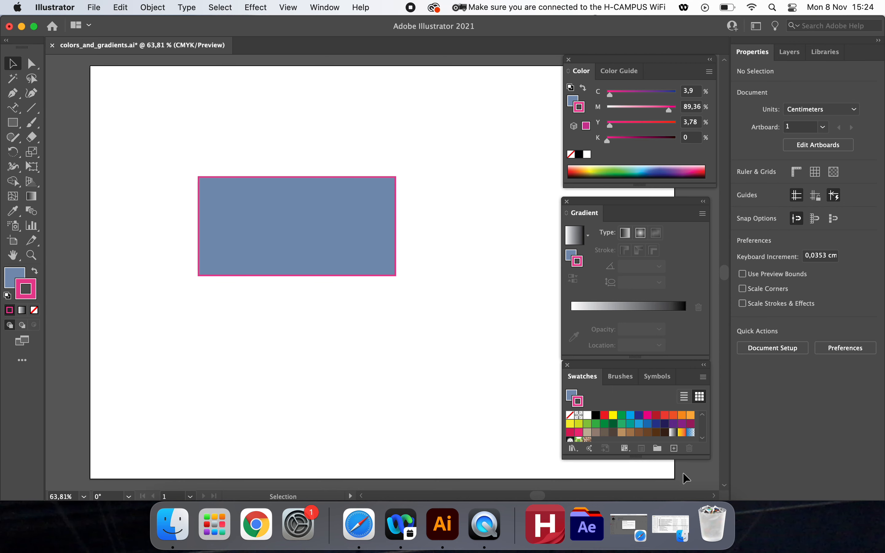
{"action": "left_click_drag", "start_coordinate": [709, 457], "coordinate": [712, 488]}
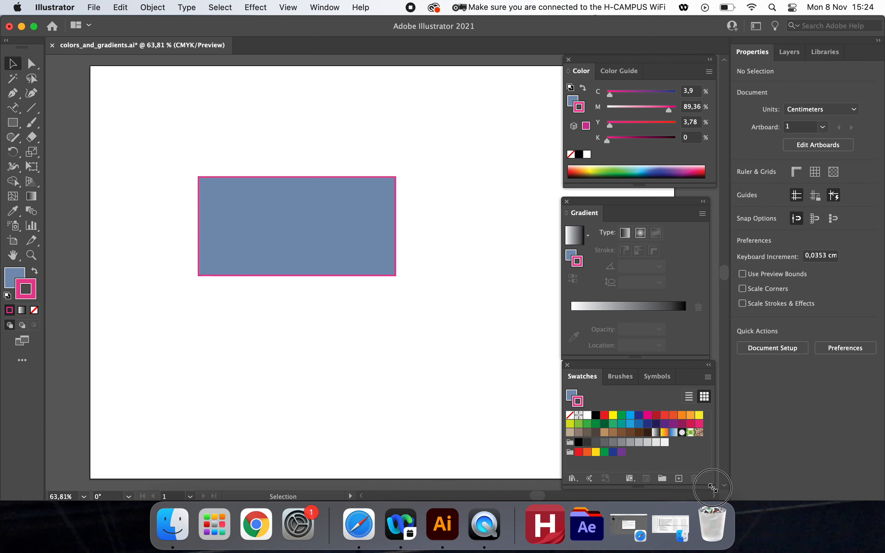
Save the rectangle's fill as a new global process swatch named with the author's first name followed by "Light Blue"
{"action": "left_click", "coordinate": [354, 229]}
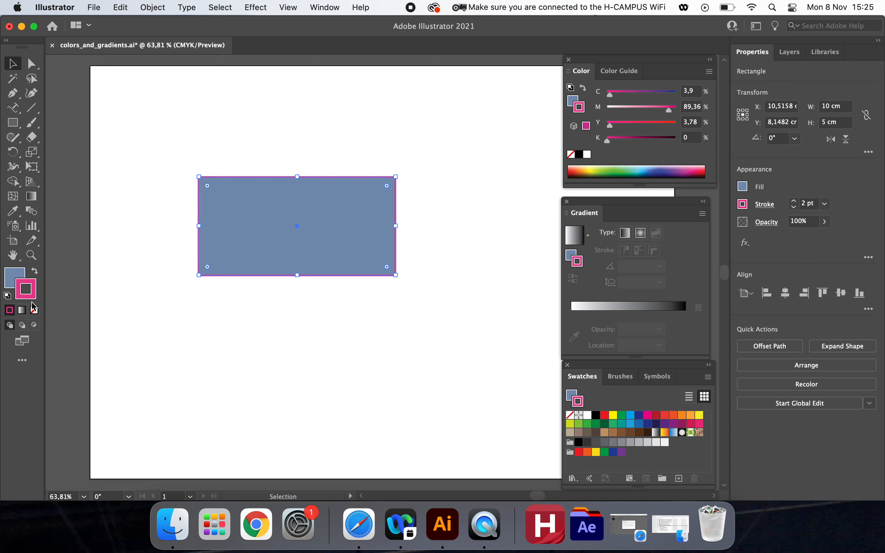
{"action": "left_click", "coordinate": [13, 277]}
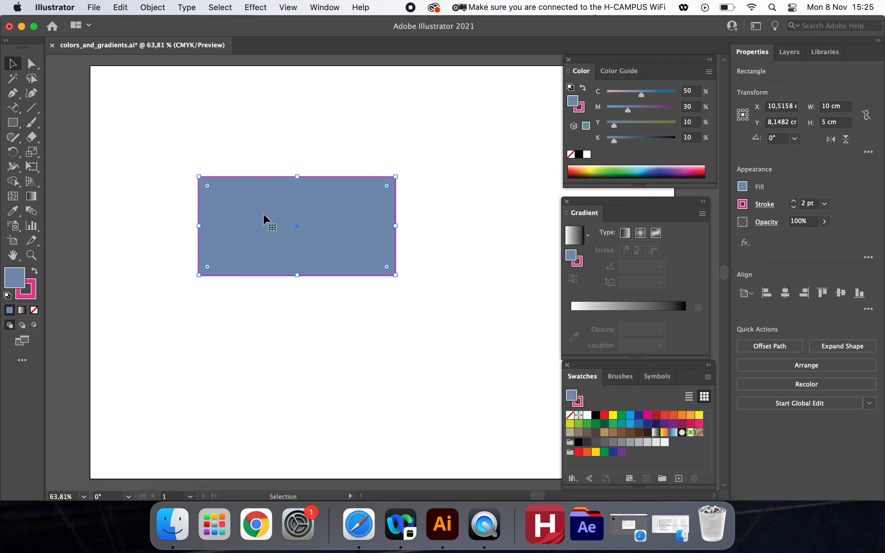
{"action": "left_click", "coordinate": [679, 479]}
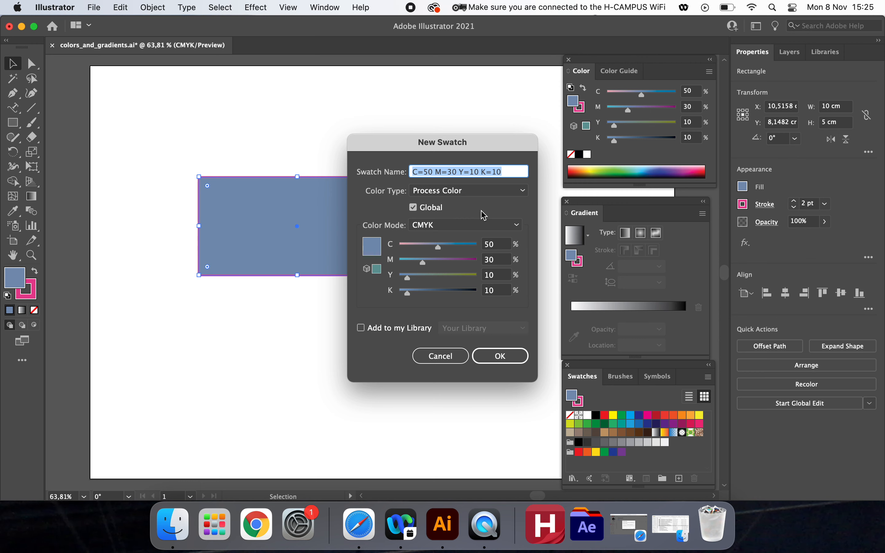
{"action": "type", "text": "Mad"}
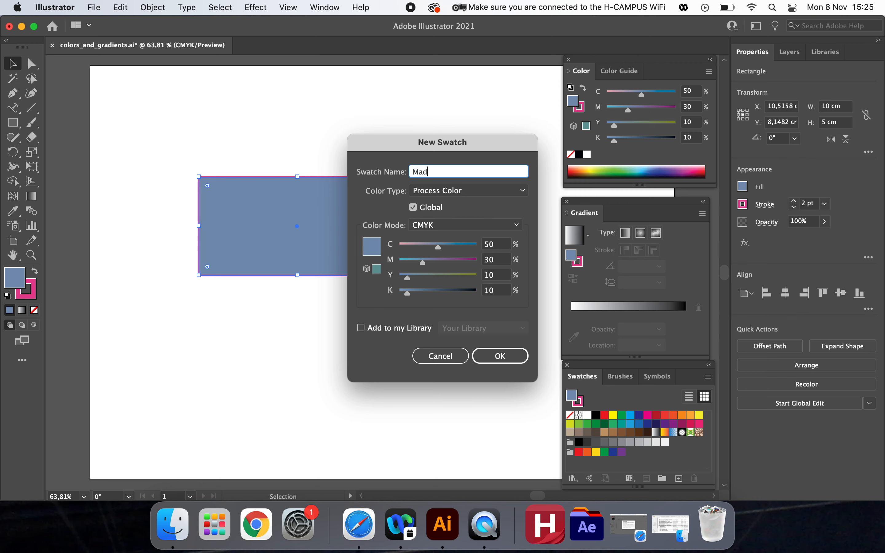
{"action": "type", "text": "dalena Light Blue"}
{"action": "left_click", "coordinate": [511, 359]}
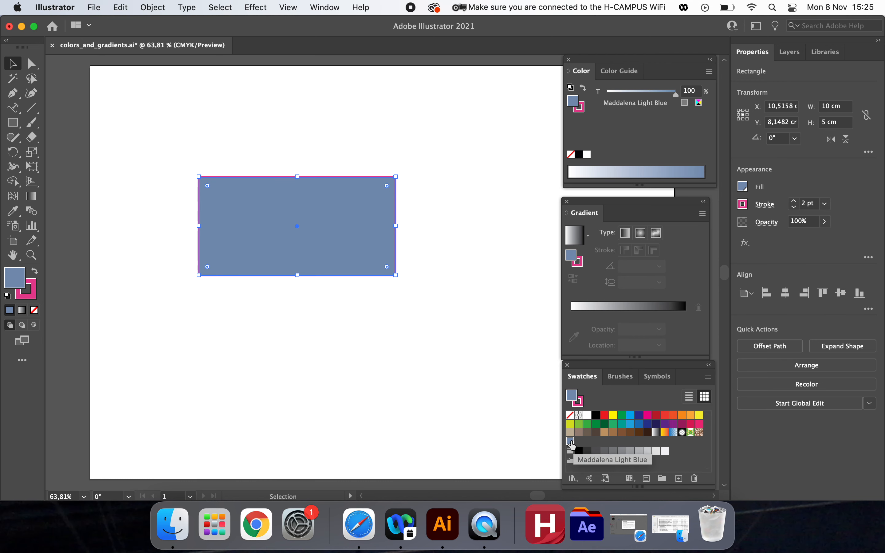
{"action": "left_click", "coordinate": [420, 363]}
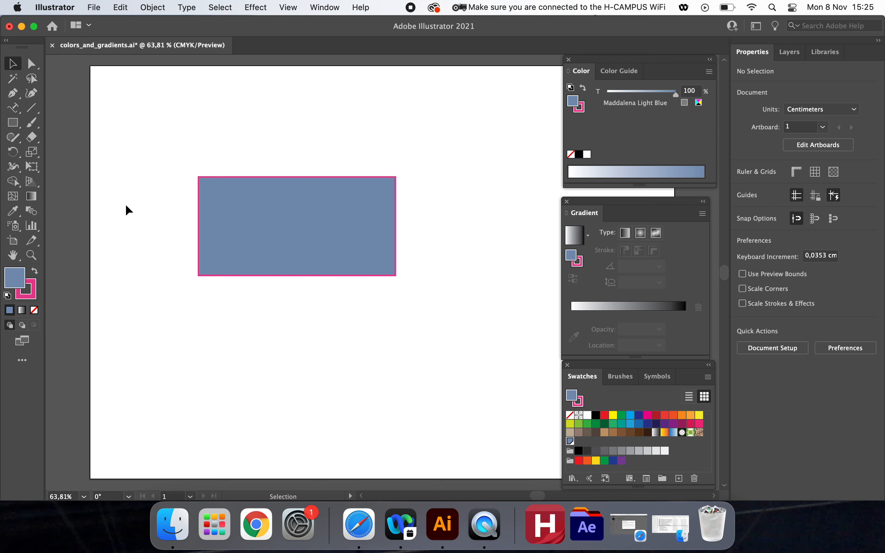
Draw an ellipse about 6.3 by 2.6 cm below the rectangle and fill it with the saved light blue swatch
{"action": "left_click_drag", "start_coordinate": [13, 123], "coordinate": [65, 155]}
{"action": "left_click_drag", "start_coordinate": [206, 351], "coordinate": [331, 402]}
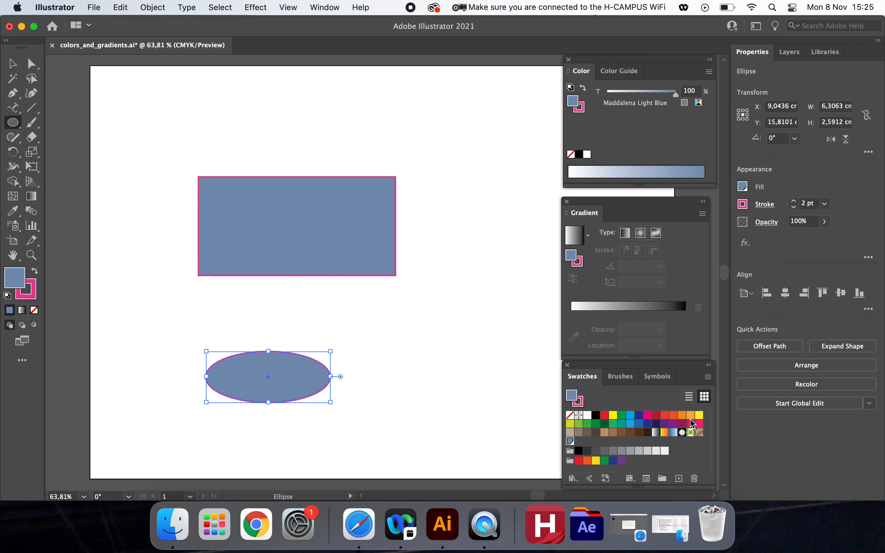
{"action": "left_click", "coordinate": [690, 416]}
{"action": "left_click", "coordinate": [648, 417]}
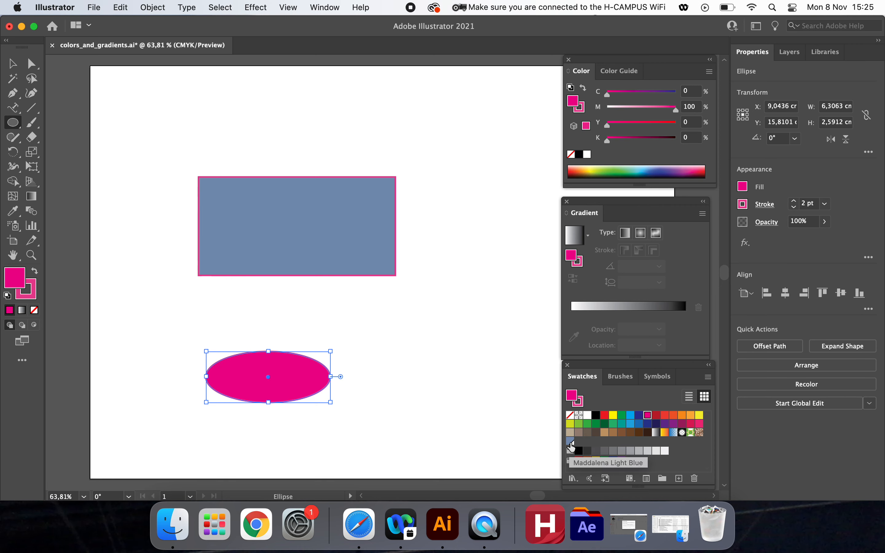
{"action": "left_click", "coordinate": [571, 442]}
{"action": "left_click", "coordinate": [480, 398]}
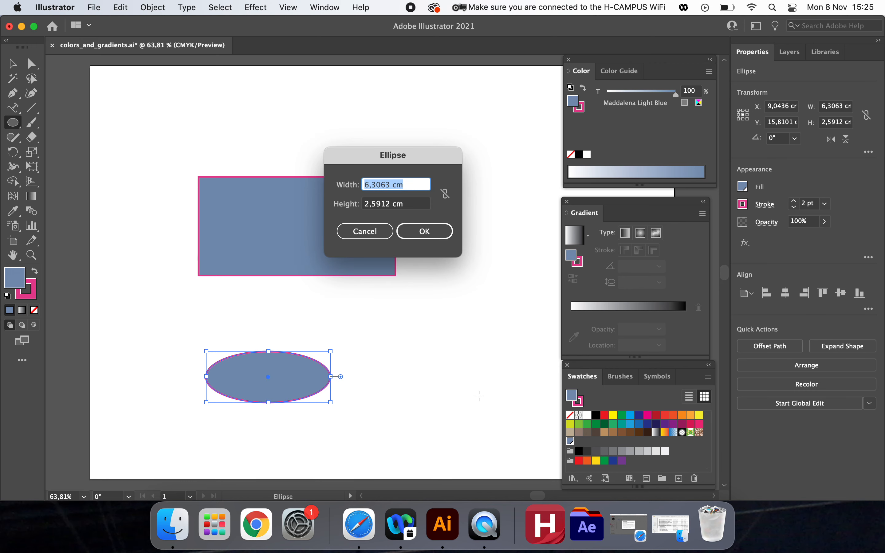
{"action": "left_click", "coordinate": [380, 238]}
Move the rectangle to the artboard's upper-left corner and place the ellipse directly beneath it
{"action": "left_click", "coordinate": [16, 65]}
{"action": "left_click", "coordinate": [153, 124]}
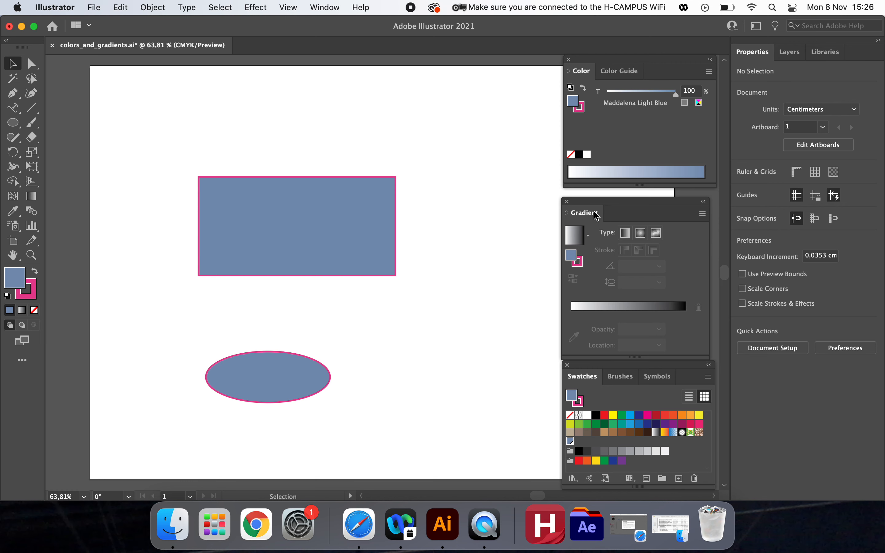
{"action": "left_click_drag", "start_coordinate": [295, 231], "coordinate": [218, 140]}
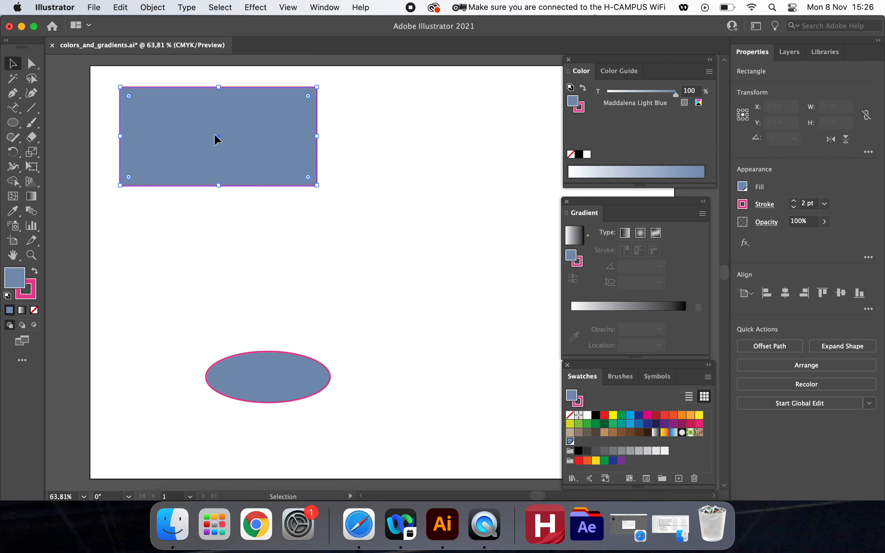
{"action": "left_click_drag", "start_coordinate": [282, 398], "coordinate": [194, 244]}
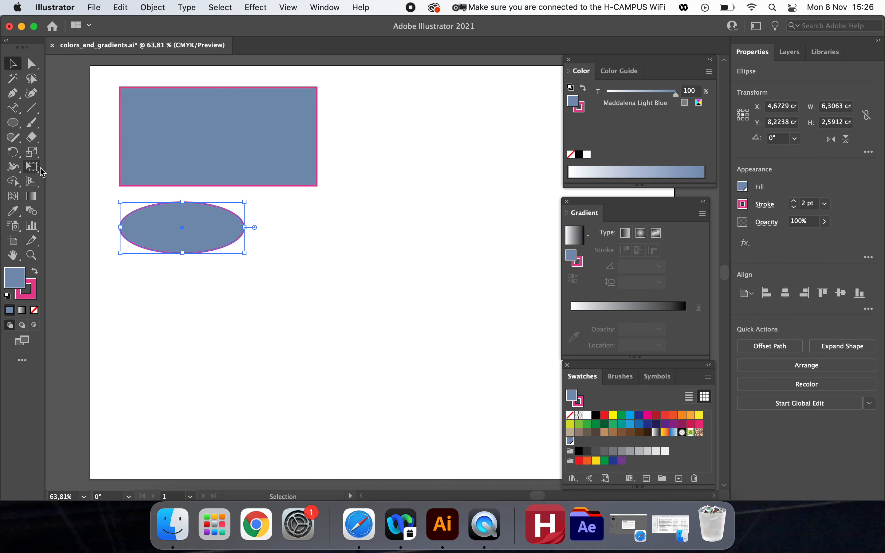
Draw a second rectangle about 7.7 by 4.6 cm below the ellipse
{"action": "left_click_drag", "start_coordinate": [12, 122], "coordinate": [75, 123]}
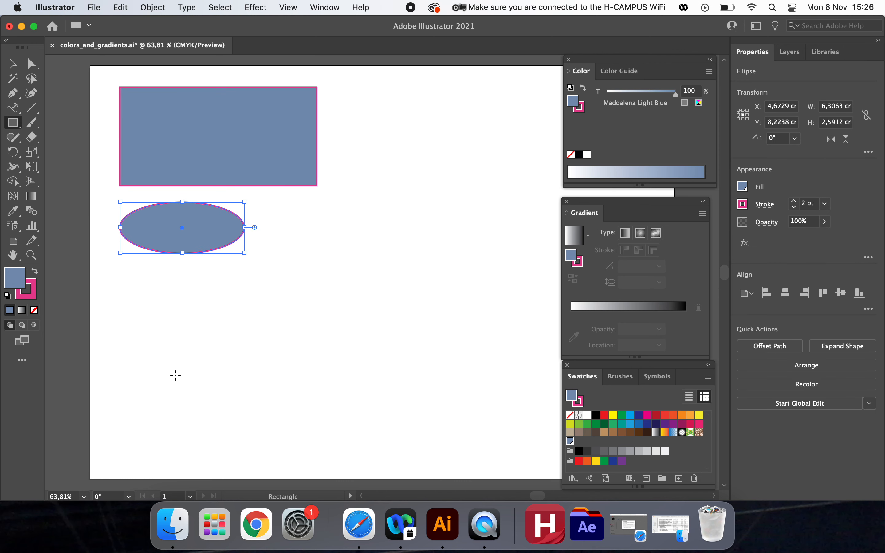
{"action": "left_click_drag", "start_coordinate": [140, 311], "coordinate": [292, 402]}
{"action": "left_click", "coordinate": [13, 64]}
{"action": "left_click", "coordinate": [313, 263]}
Apply a linear gradient fill to the lower rectangle and set its end stop to the saved light blue swatch
{"action": "left_click", "coordinate": [238, 354]}
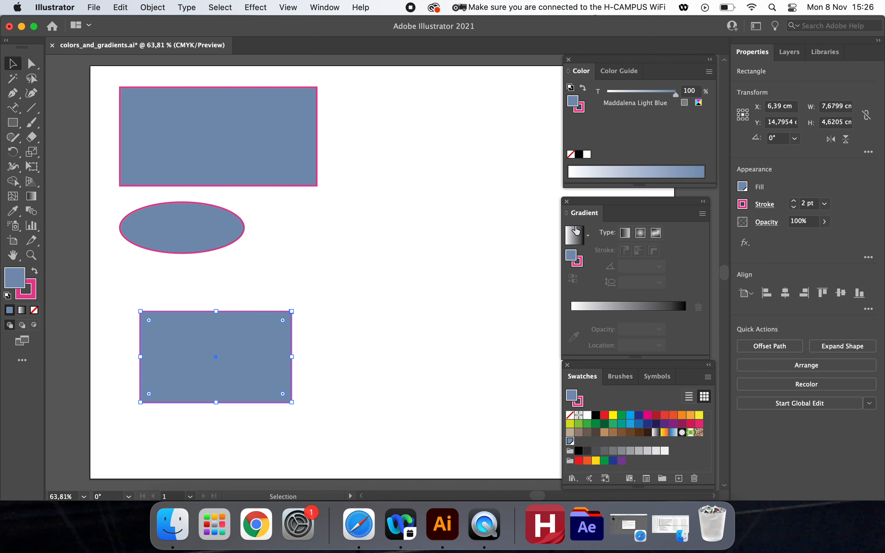
{"action": "left_click", "coordinate": [599, 307]}
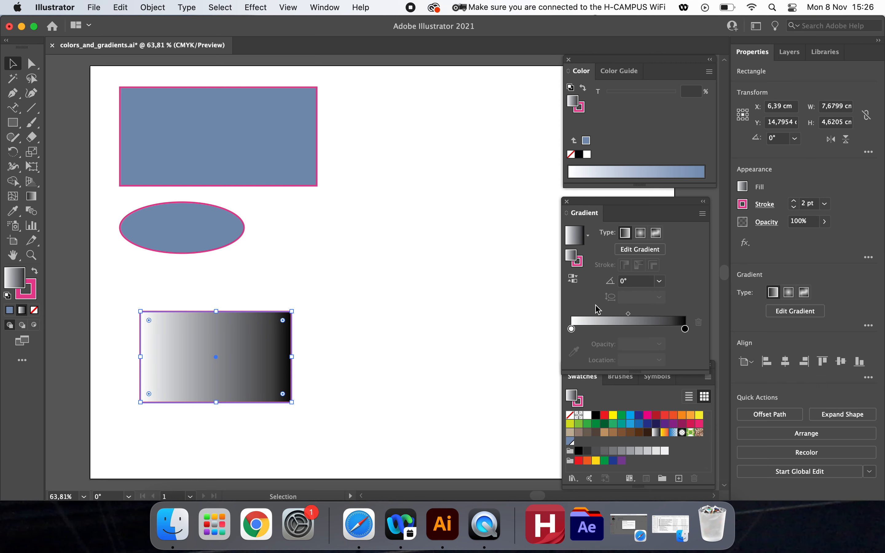
{"action": "left_click", "coordinate": [686, 329]}
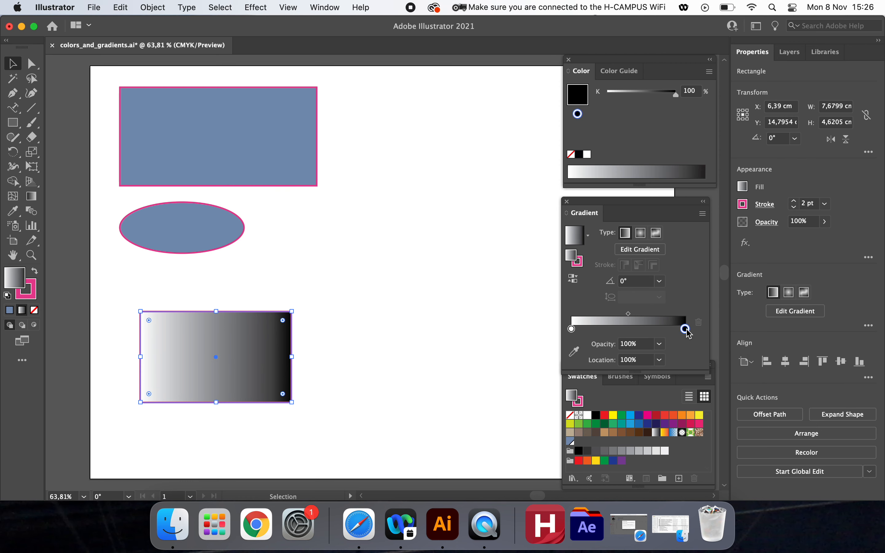
{"action": "double_click", "coordinate": [687, 329]}
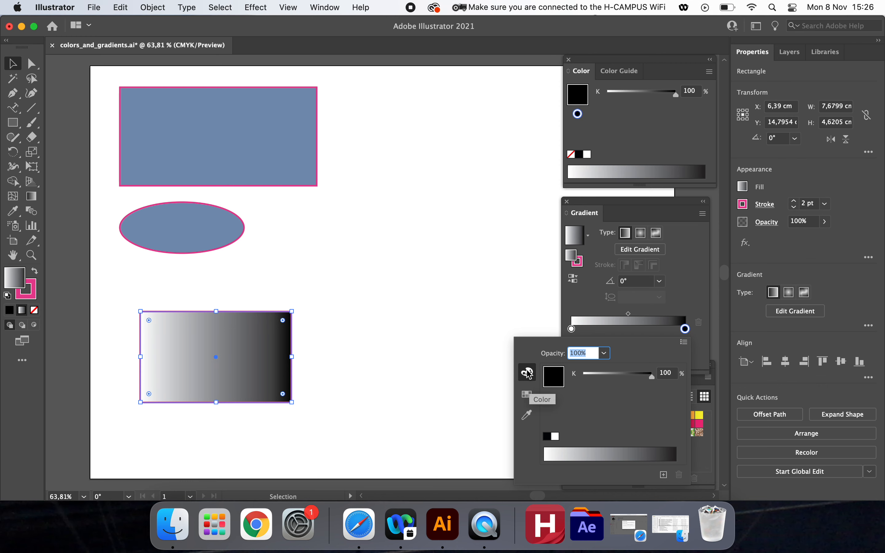
{"action": "left_click", "coordinate": [529, 395]}
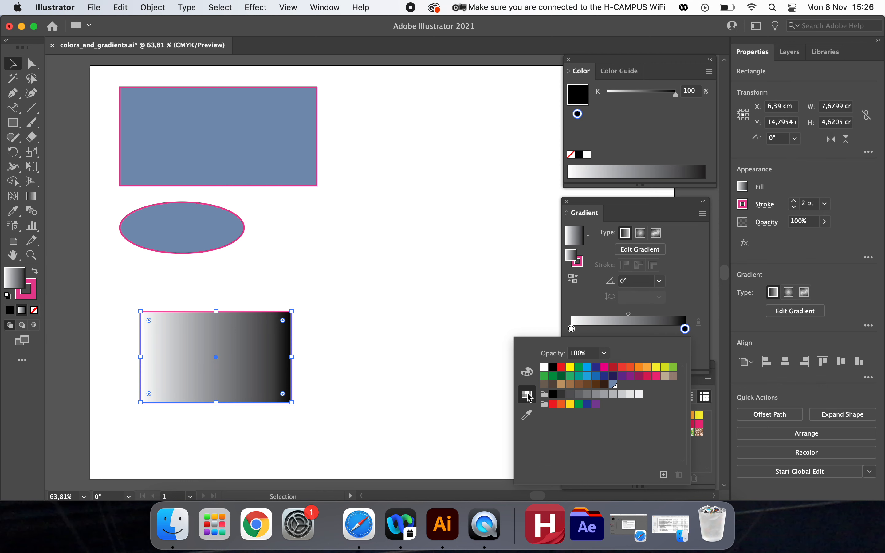
{"action": "left_click", "coordinate": [614, 369]}
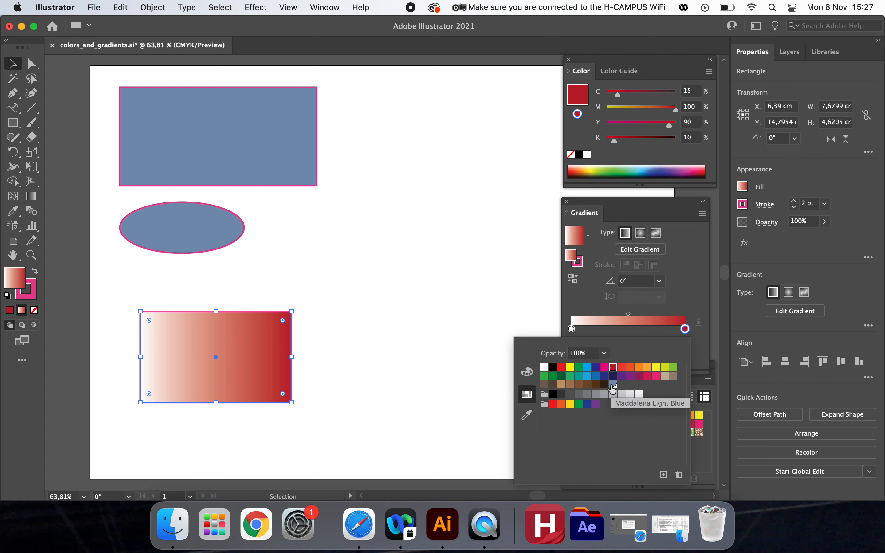
{"action": "left_click", "coordinate": [614, 386]}
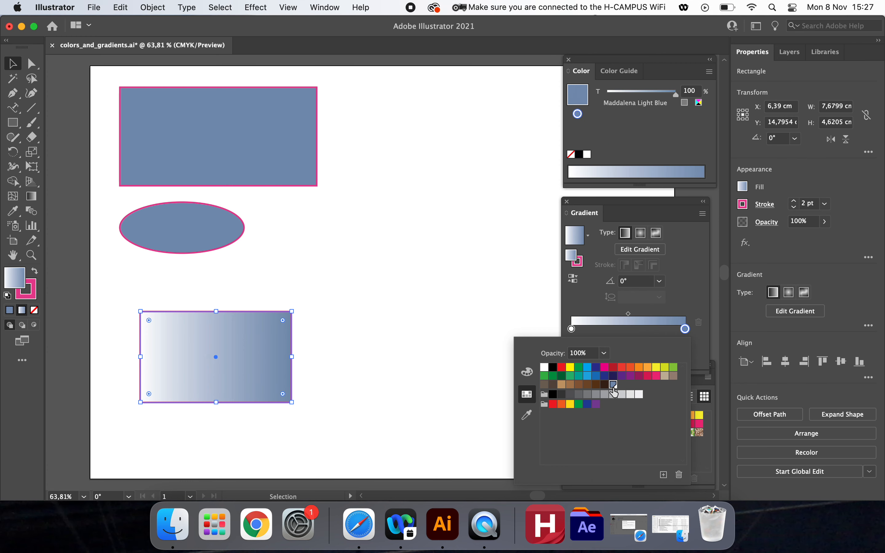
Set the gradient's start stop to the green swatch with C 50, M 0, Y 100 and K 0 percent
{"action": "double_click", "coordinate": [572, 329]}
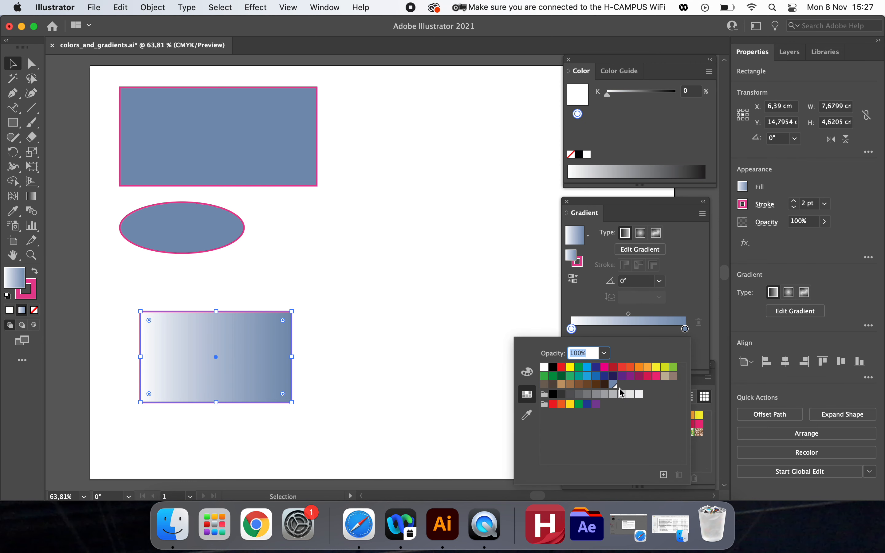
{"action": "left_click", "coordinate": [675, 371]}
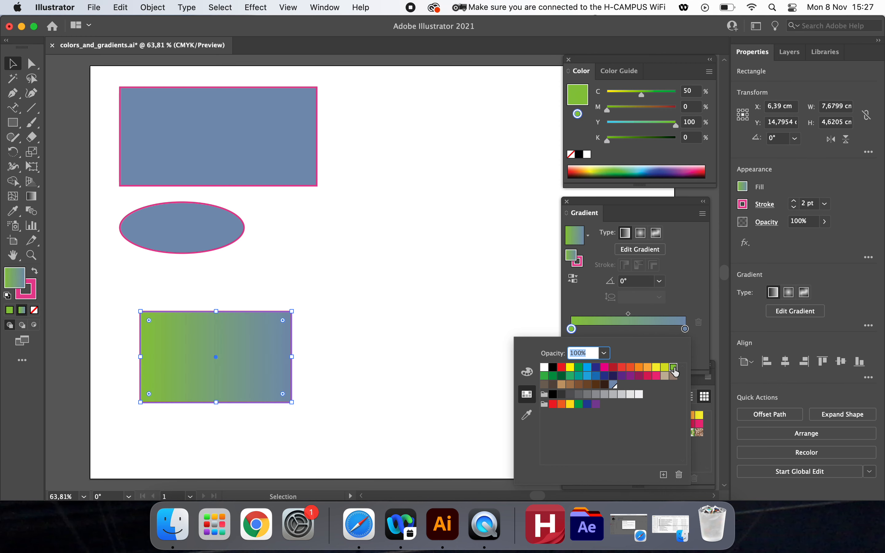
{"action": "left_click", "coordinate": [386, 373]}
{"action": "left_click", "coordinate": [386, 373]}
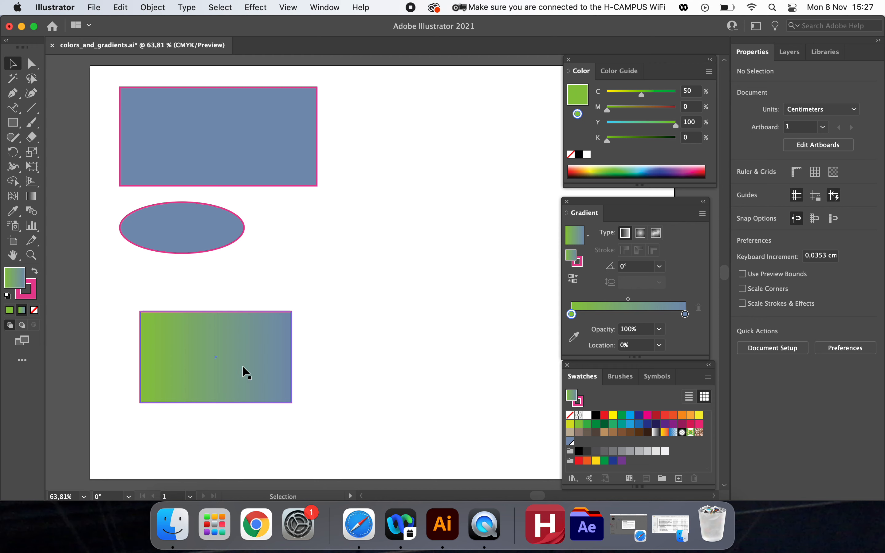
Set the gradient rectangle's stroke to None
{"action": "left_click", "coordinate": [207, 366]}
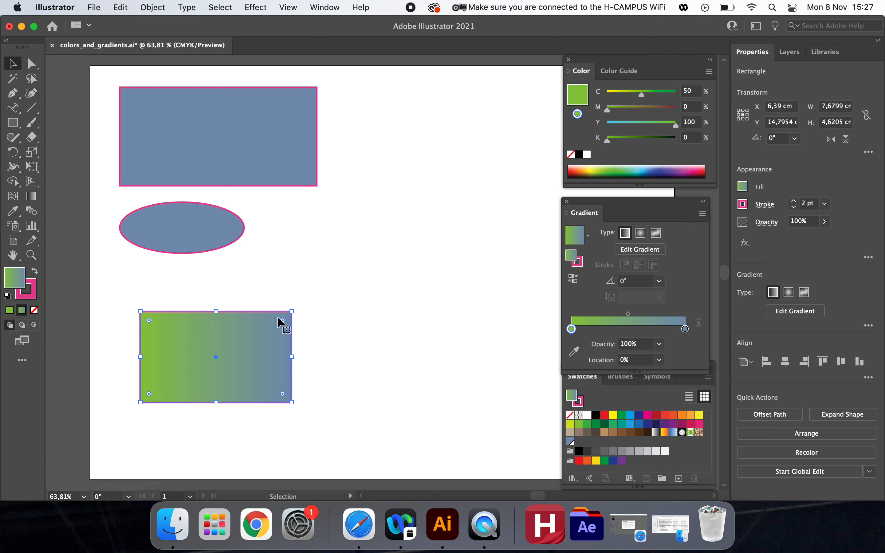
{"action": "left_click", "coordinate": [249, 306]}
{"action": "left_click", "coordinate": [236, 321]}
{"action": "left_click", "coordinate": [745, 209]}
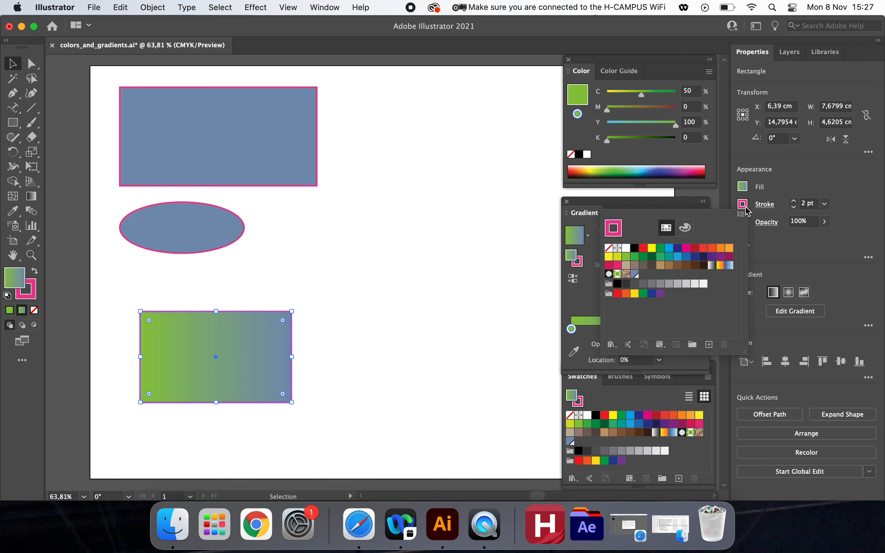
{"action": "left_click", "coordinate": [609, 249]}
{"action": "left_click", "coordinate": [476, 329]}
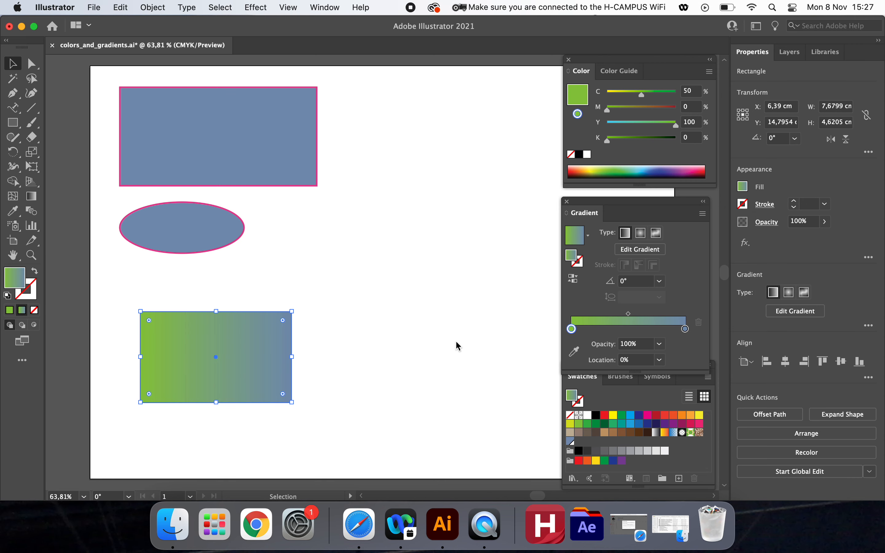
{"action": "left_click", "coordinate": [455, 341]}
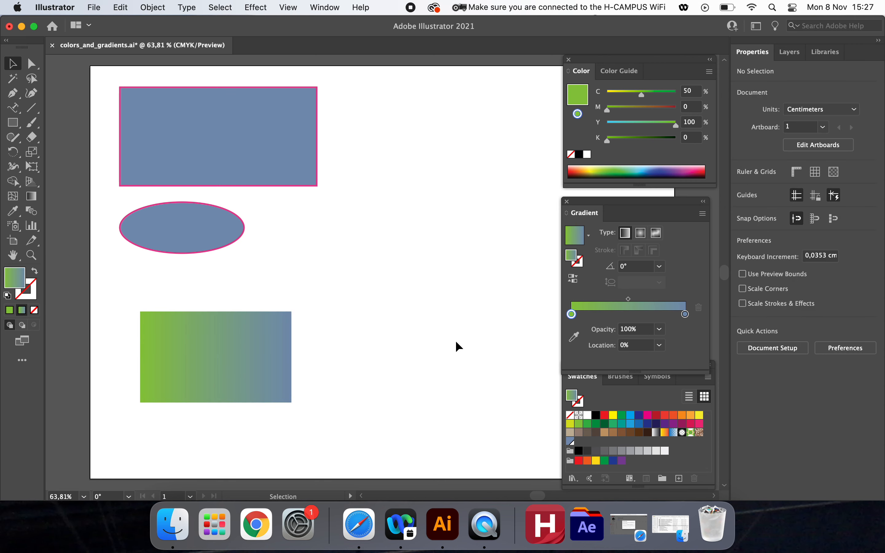
Swap the lower rectangle's fill and stroke so the green-to-blue gradient is on its outline, and keep it selected
{"action": "left_click", "coordinate": [247, 343]}
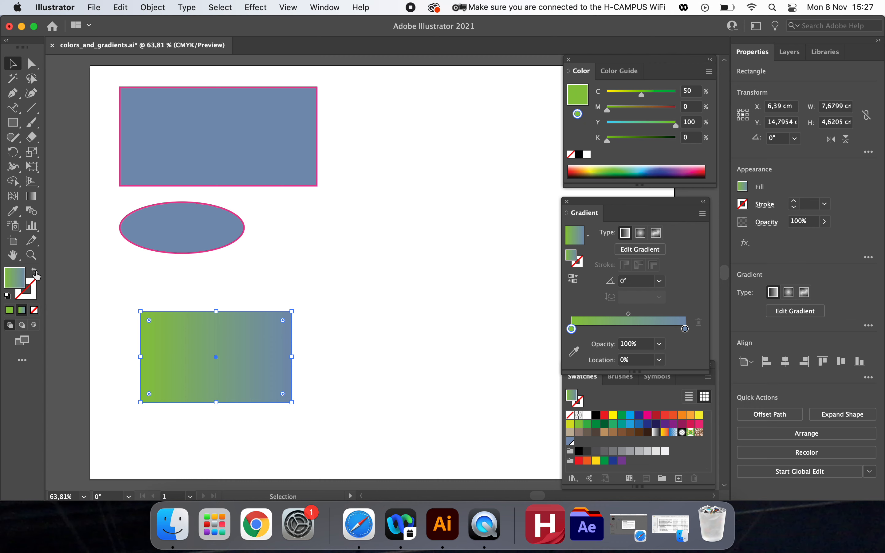
{"action": "left_click", "coordinate": [35, 272]}
{"action": "left_click", "coordinate": [121, 296]}
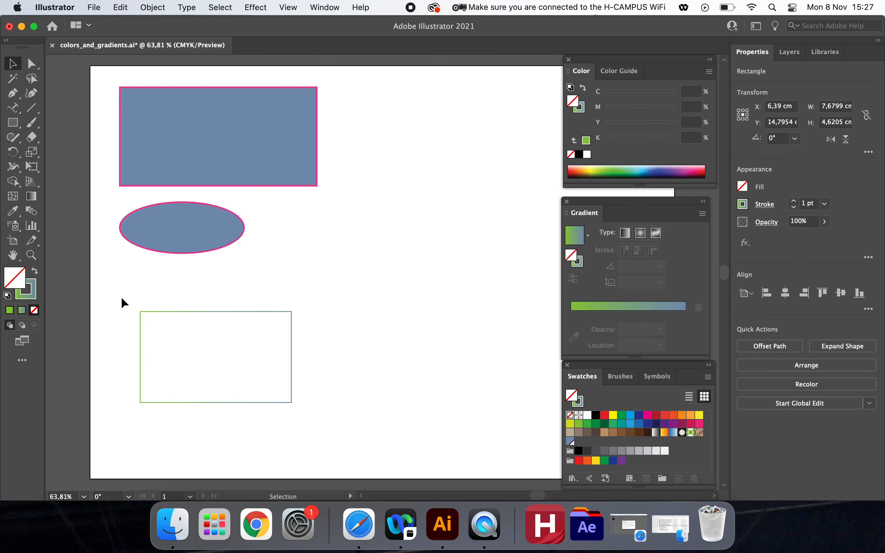
{"action": "left_click", "coordinate": [220, 311]}
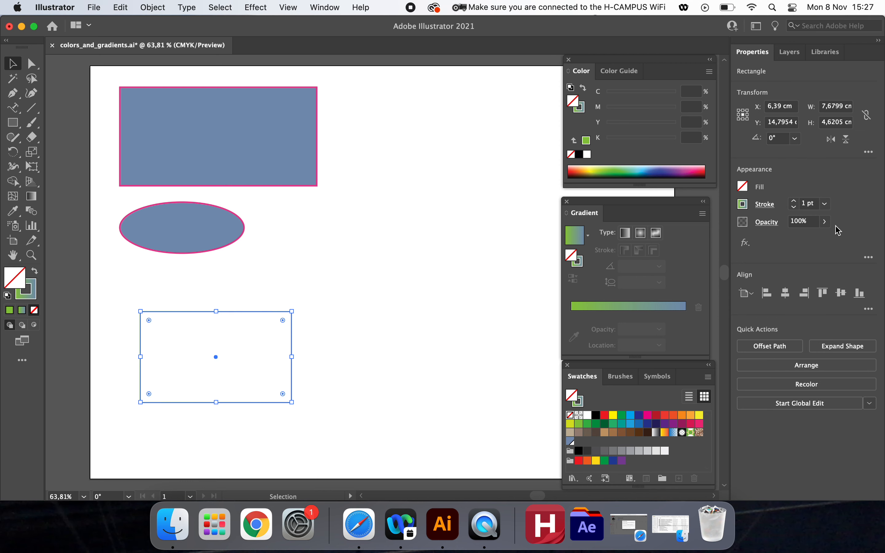
Set the lower rectangle's stroke weight to 5 pt and deselect it
{"action": "left_click", "coordinate": [826, 205]}
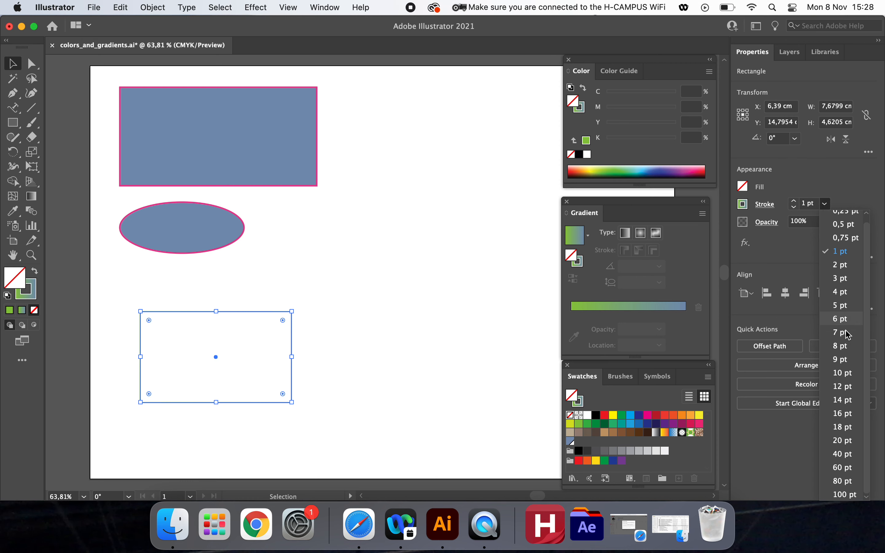
{"action": "left_click", "coordinate": [849, 310]}
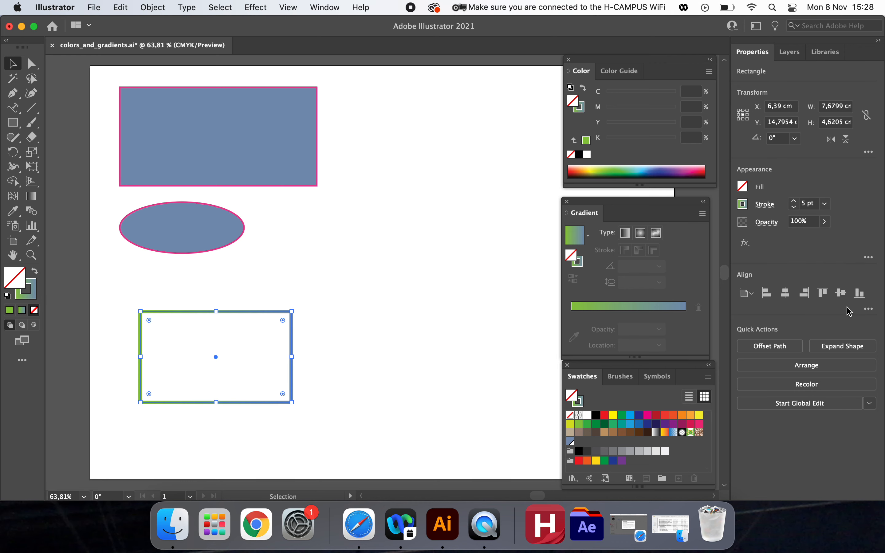
{"action": "left_click", "coordinate": [491, 250]}
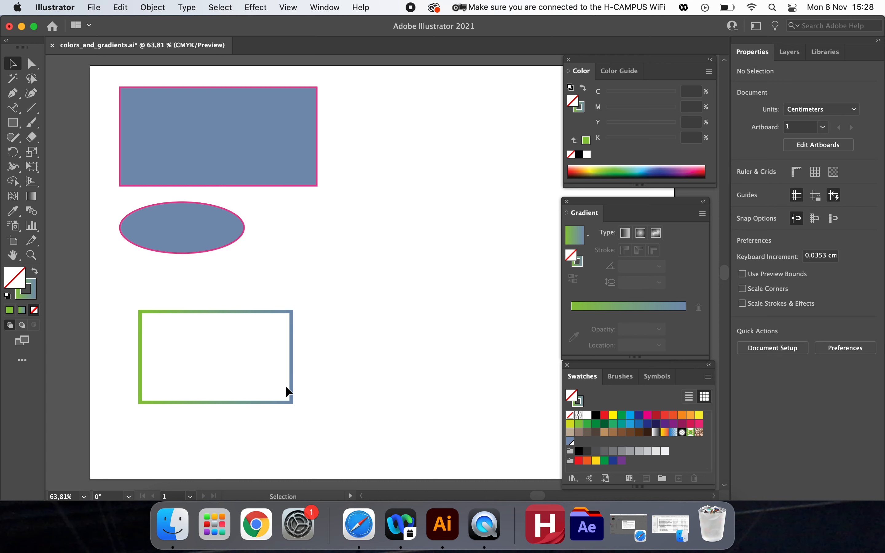
Save the lower rectangle's green-to-blue stroke gradient as a new swatch, including the author's first name and ending the name in G-B
{"action": "left_click", "coordinate": [273, 312]}
{"action": "left_click", "coordinate": [346, 302]}
{"action": "left_click", "coordinate": [213, 313]}
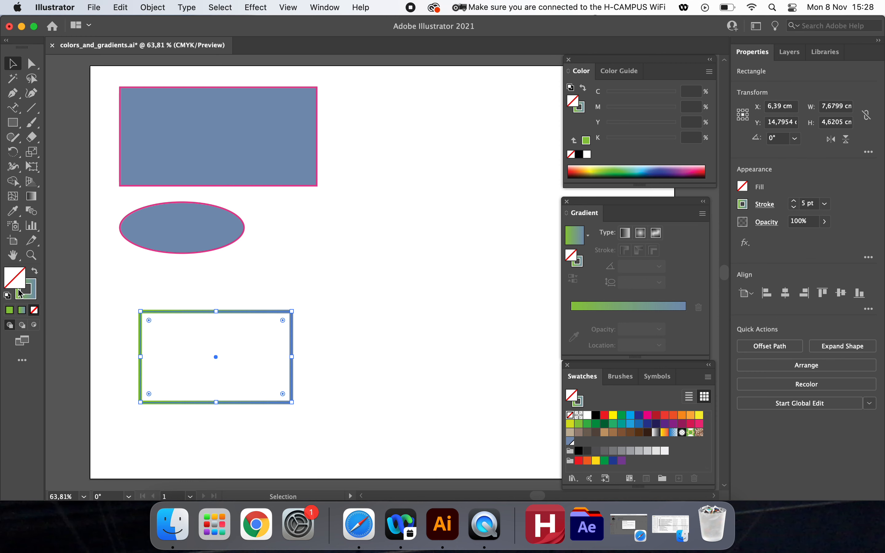
{"action": "left_click", "coordinate": [36, 299]}
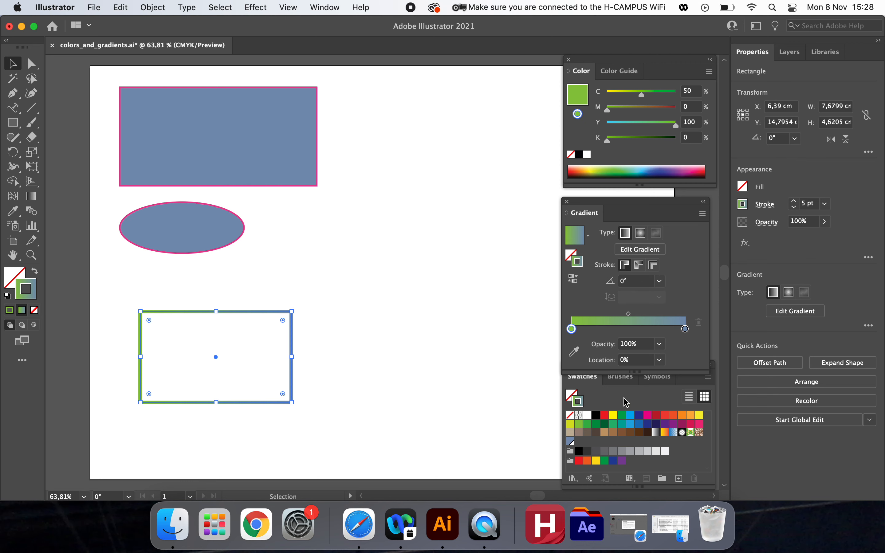
{"action": "left_click", "coordinate": [611, 400]}
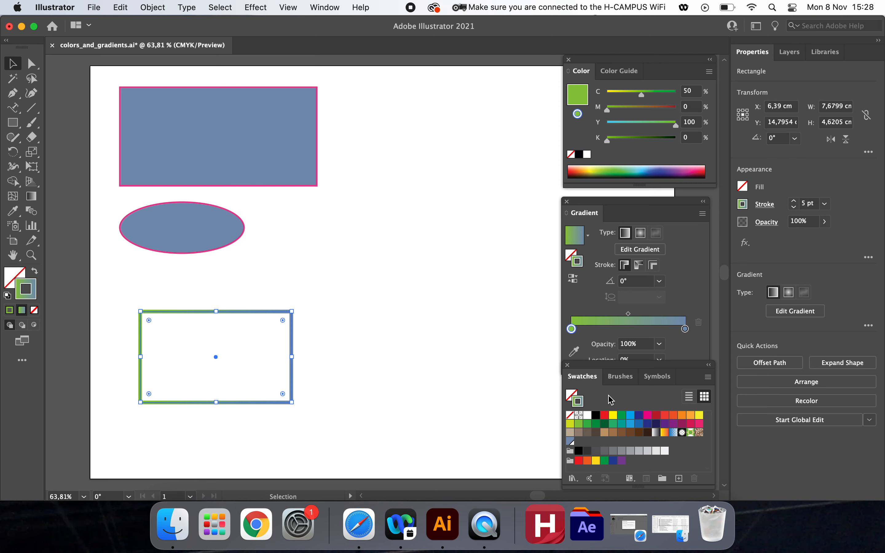
{"action": "left_click", "coordinate": [679, 479]}
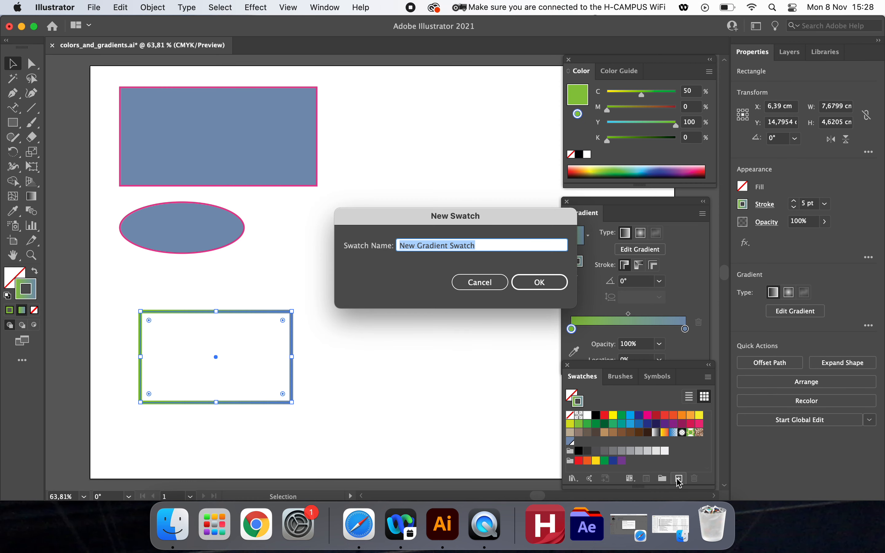
{"action": "left_click", "coordinate": [417, 246]}
{"action": "type", "text": "Maddalena"}
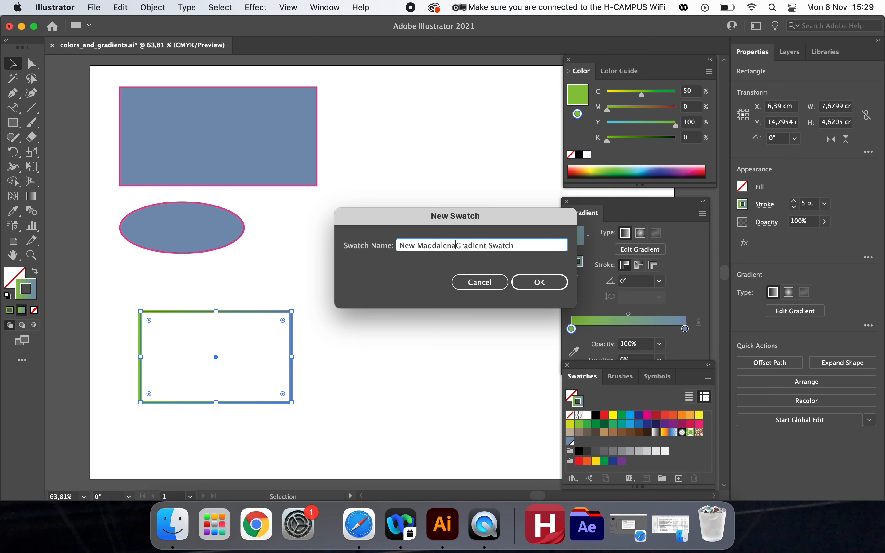
{"action": "left_click_drag", "start_coordinate": [490, 245], "coordinate": [547, 245]}
{"action": "type", "text": "Grren"}
{"action": "key", "text": "BackSpace"}
{"action": "key", "text": "BackSpace"}
{"action": "key", "text": "BackSpace"}
{"action": "type", "text": "een an"}
{"action": "key", "text": "BackSpace"}
{"action": "key", "text": "BackSpace"}
{"action": "key", "text": "BackSpace"}
{"action": "key", "text": "BackSpace"}
{"action": "key", "text": "BackSpace"}
{"action": "key", "text": "BackSpace"}
{"action": "key", "text": "BackSpace"}
{"action": "type", "text": "-B"}
{"action": "left_click", "coordinate": [554, 284]}
{"action": "left_click", "coordinate": [471, 334]}
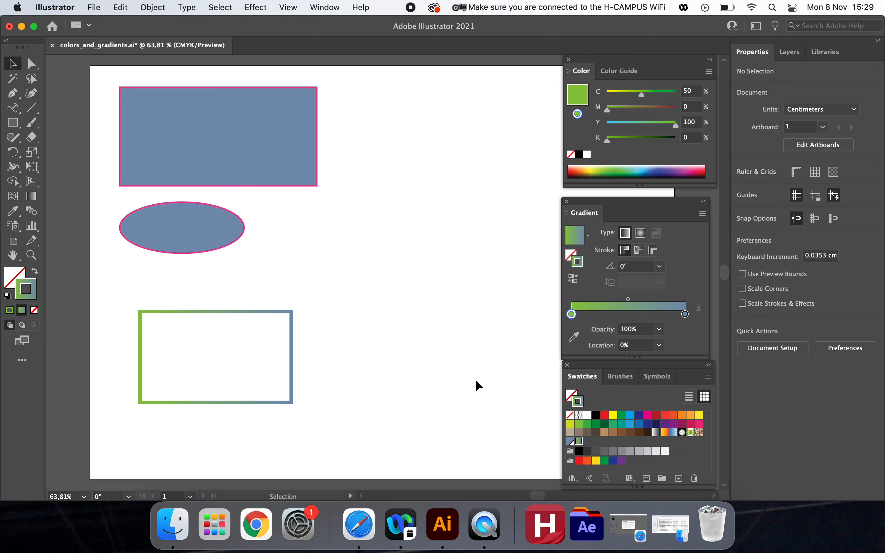
Draw a small horizontal ellipse with the green-to-blue gradient stroke to the right of the lower rectangle and deselect it
{"action": "left_click", "coordinate": [18, 127]}
{"action": "left_click_drag", "start_coordinate": [20, 130], "coordinate": [60, 150]}
{"action": "left_click_drag", "start_coordinate": [363, 281], "coordinate": [461, 335]}
{"action": "key", "text": "v"}
{"action": "left_click", "coordinate": [294, 205]}
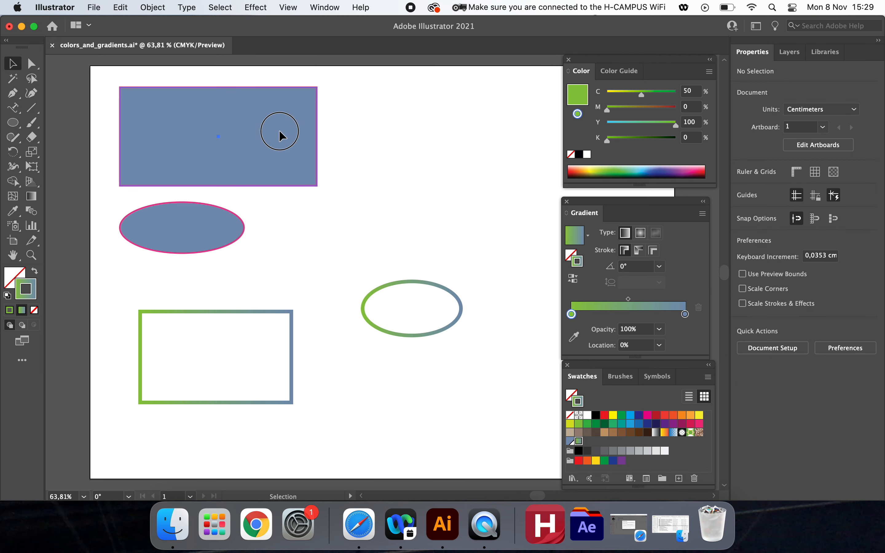
Apply the saved green-to-blue gradient swatch to the upper rectangle's stroke and swap its fill and stroke
{"action": "left_click", "coordinate": [280, 135]}
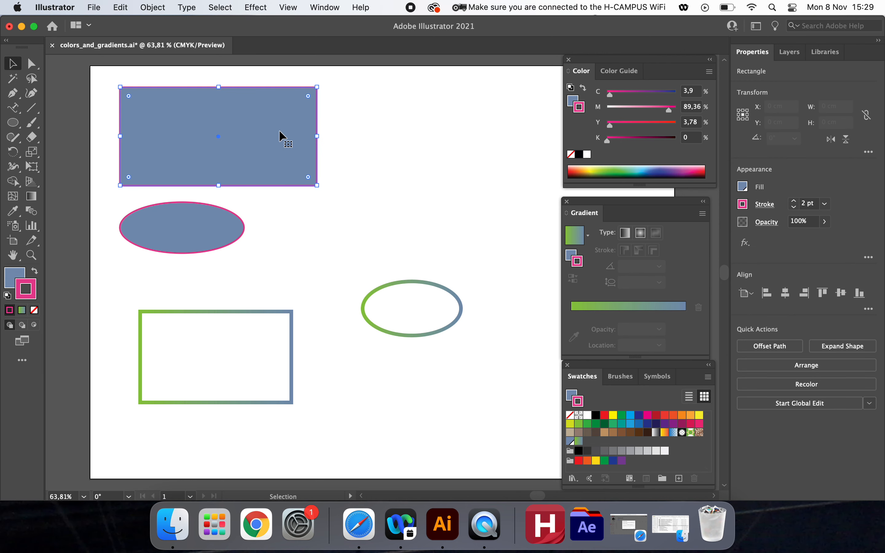
{"action": "left_click", "coordinate": [580, 442]}
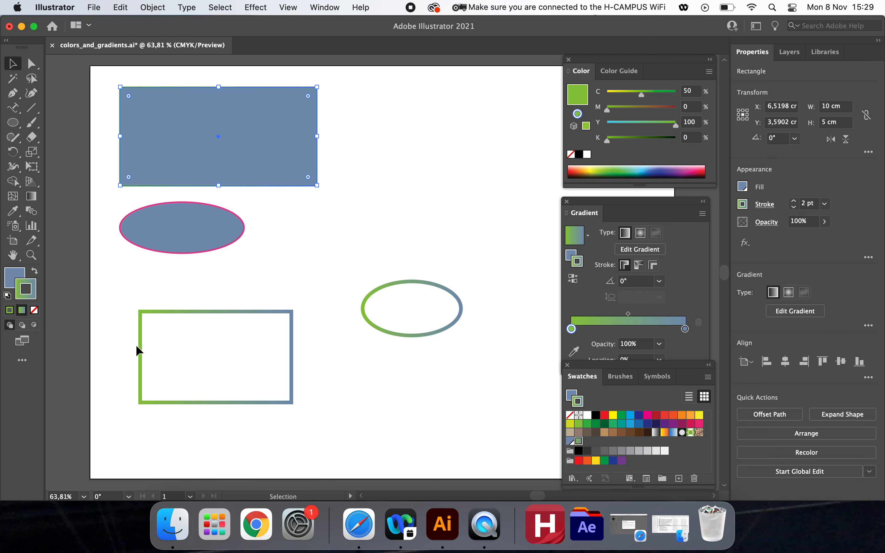
{"action": "left_click", "coordinate": [36, 271]}
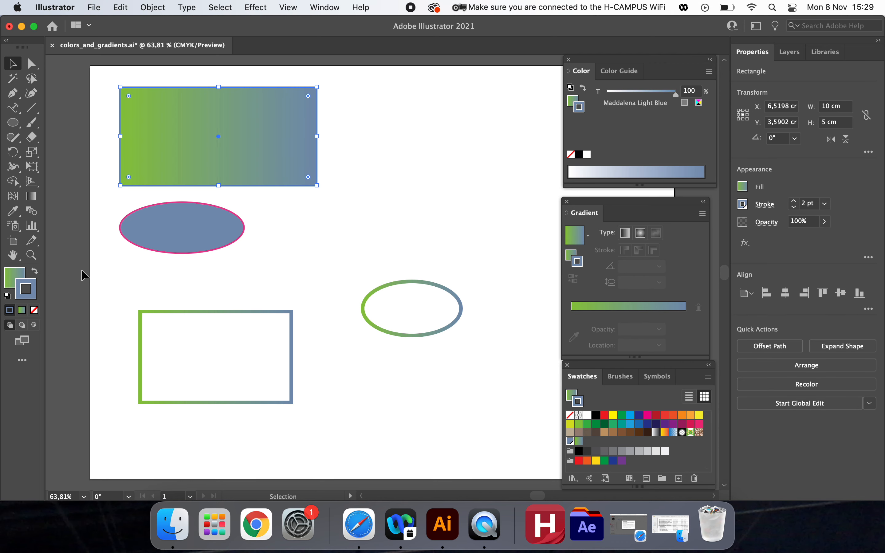
{"action": "left_click", "coordinate": [94, 271]}
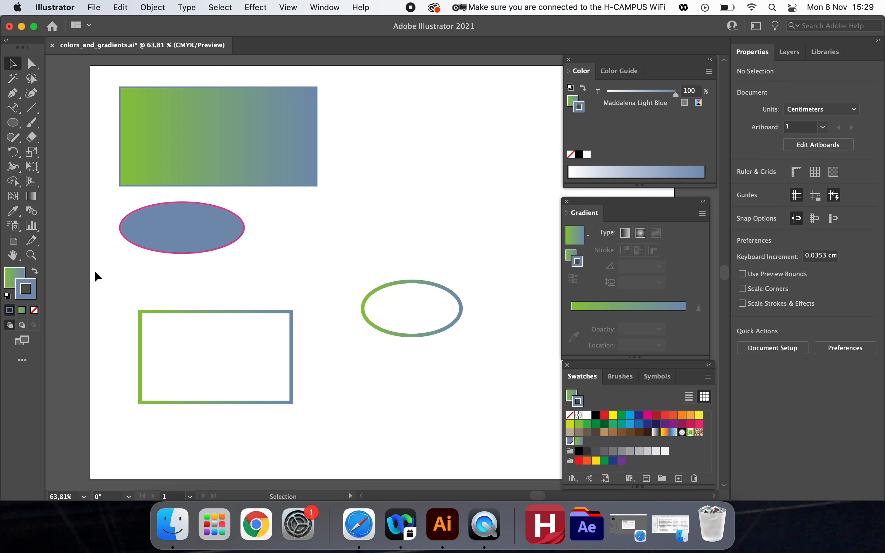